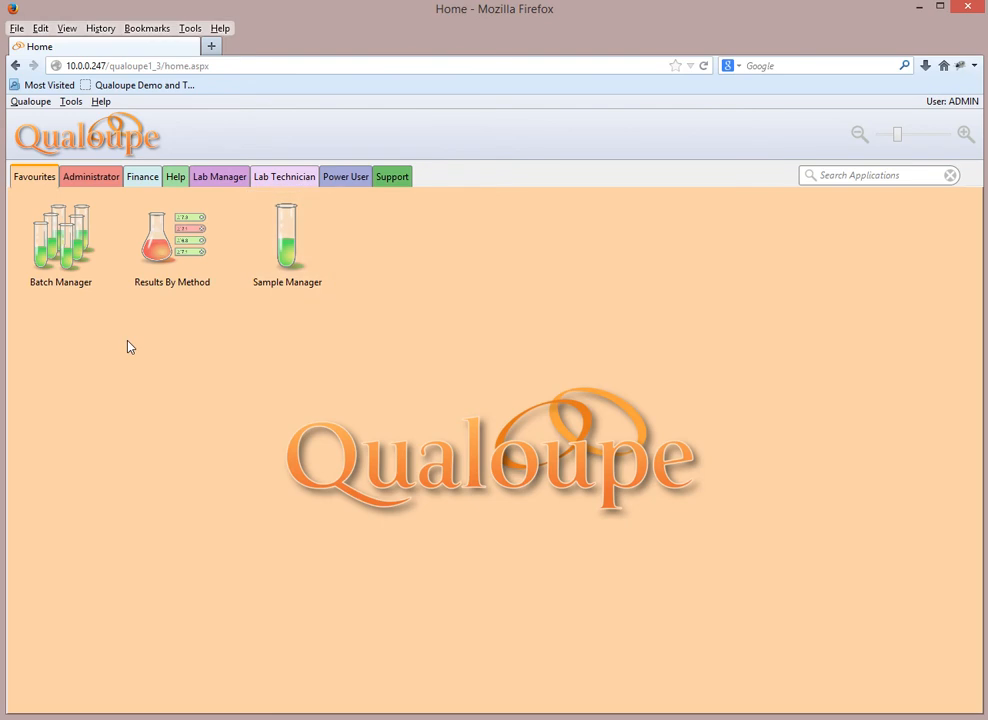
Step: Open Batch Manager, create a new batch with all fields blank and the default ID, and save it
left_click(78, 282)
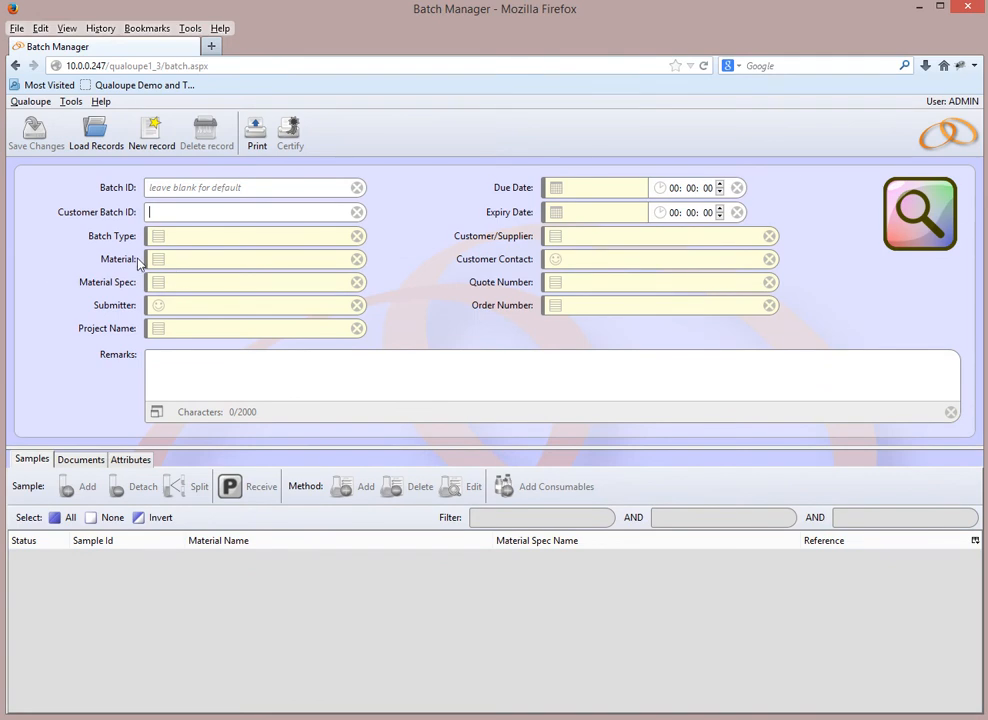
left_click(152, 140)
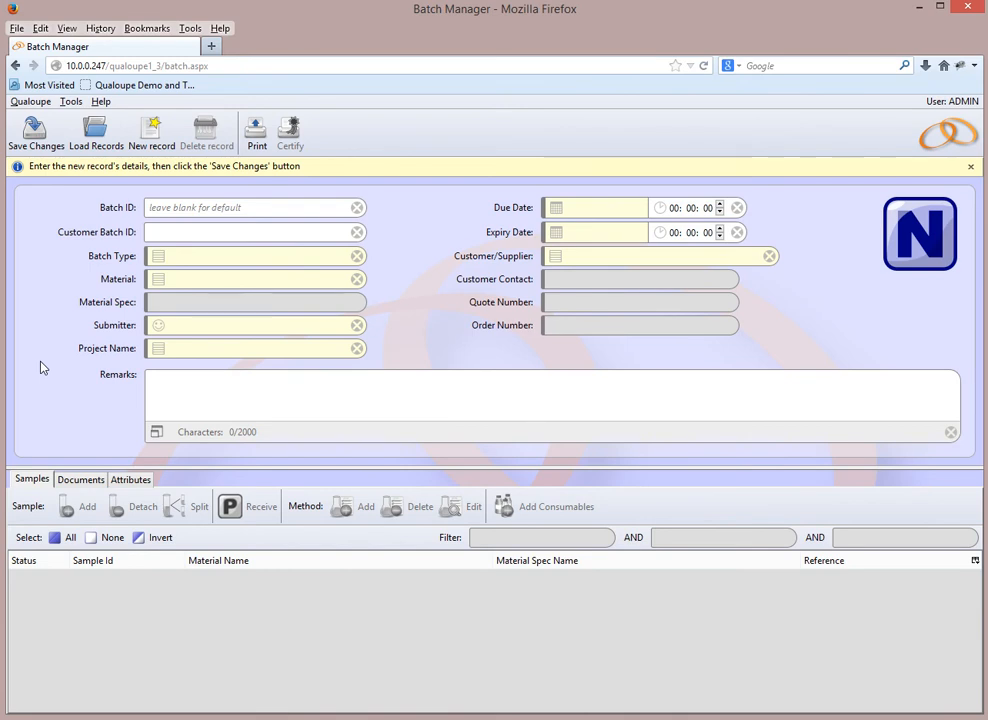
left_click(28, 147)
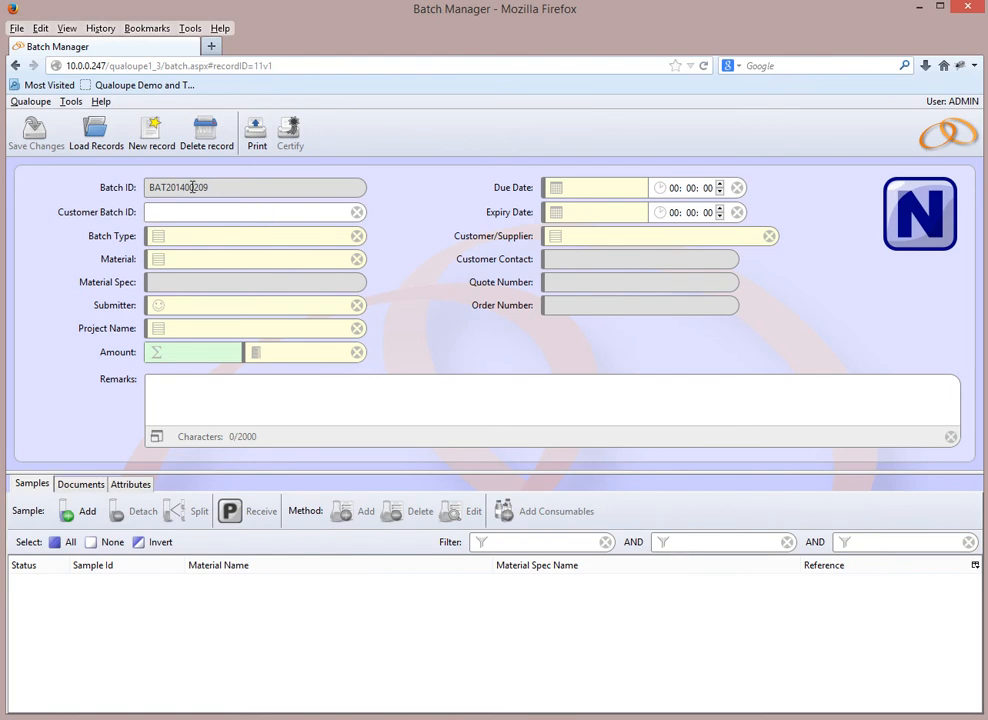
Step: Start another new batch record with Customer Batch ID REf0001 and the material GB Material
left_click(151, 132)
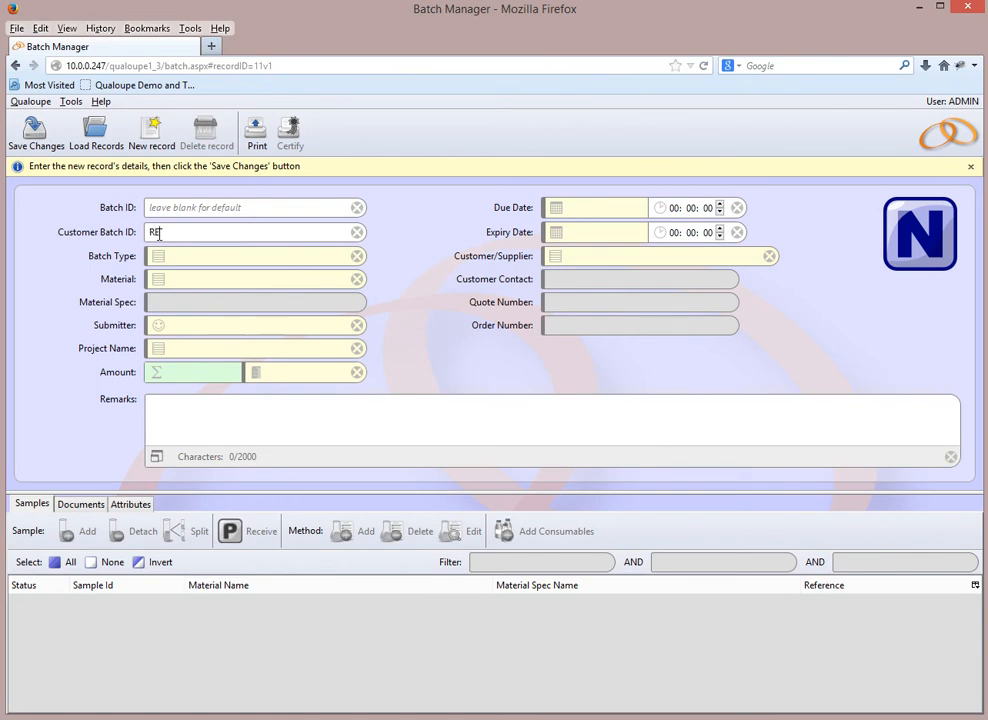
type("0001")
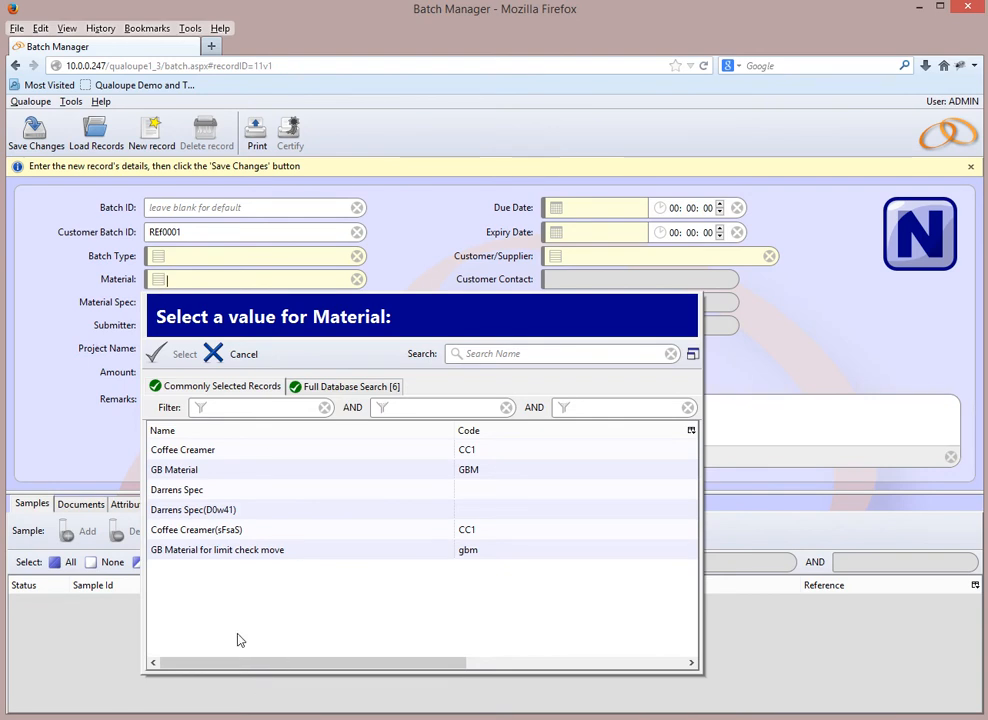
left_click(170, 471)
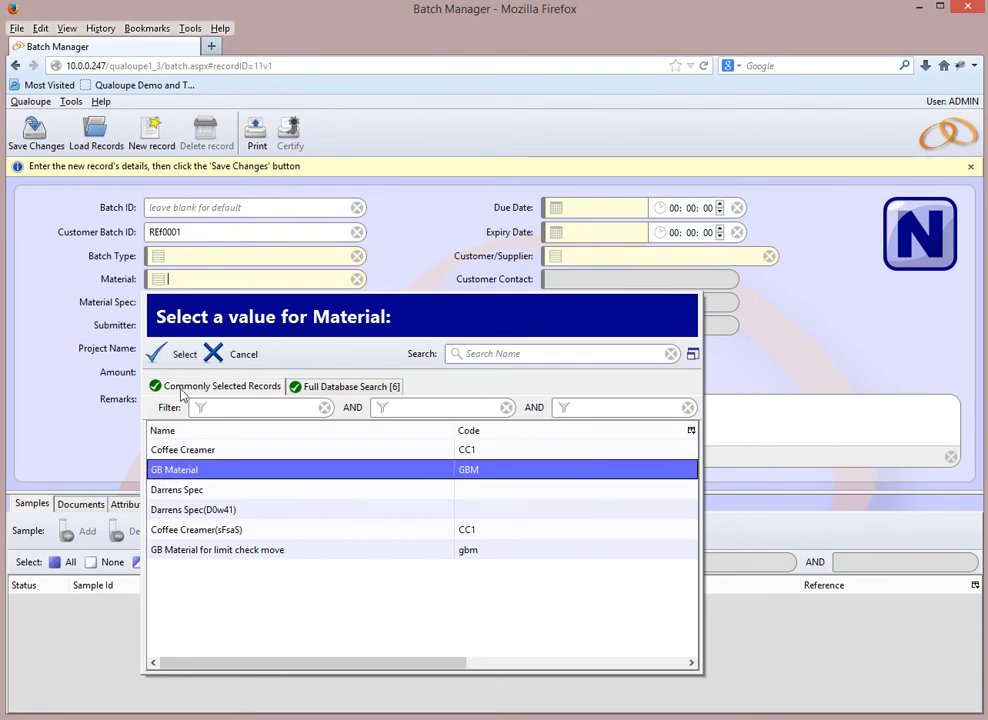
left_click(165, 354)
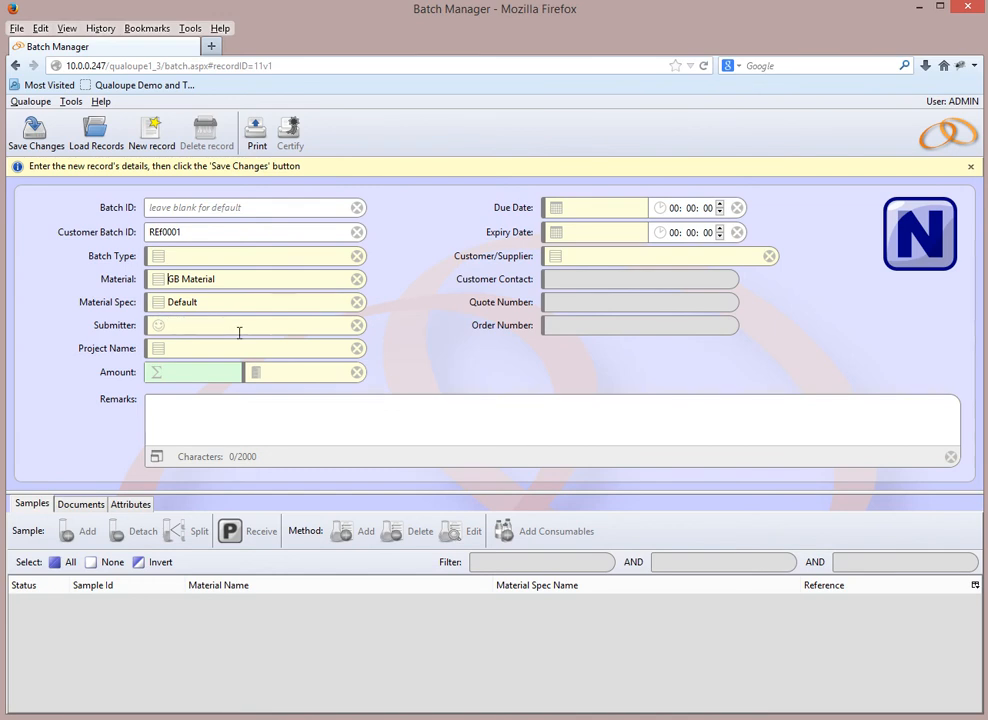
Step: Set the batch's customer to Tesco and choose the first listed person as its customer contact
left_click(557, 258)
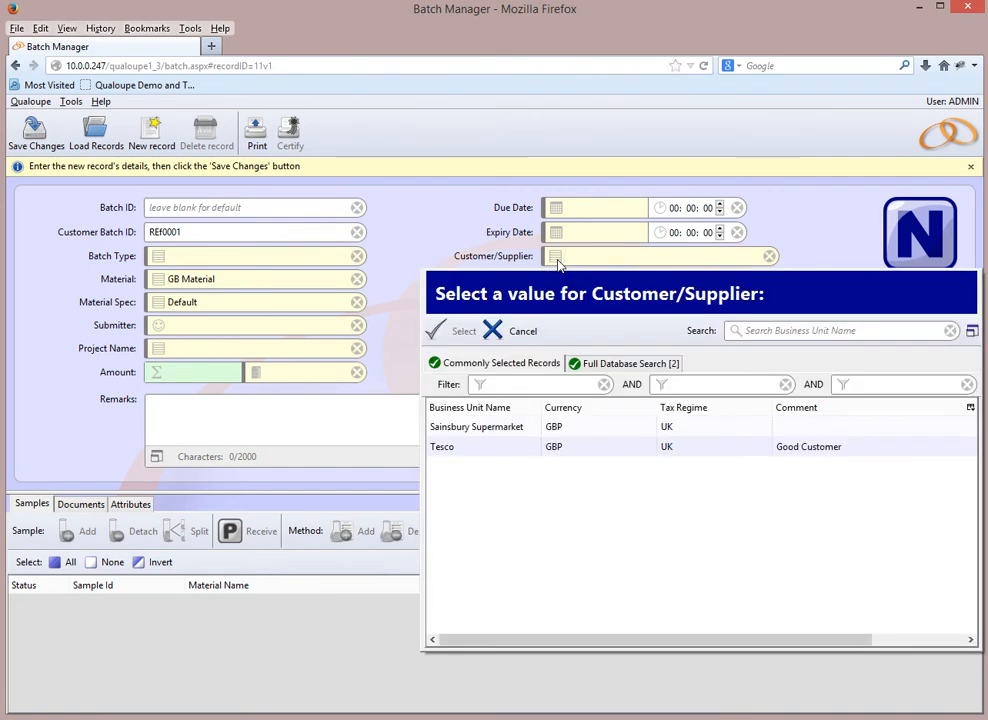
left_click(438, 447)
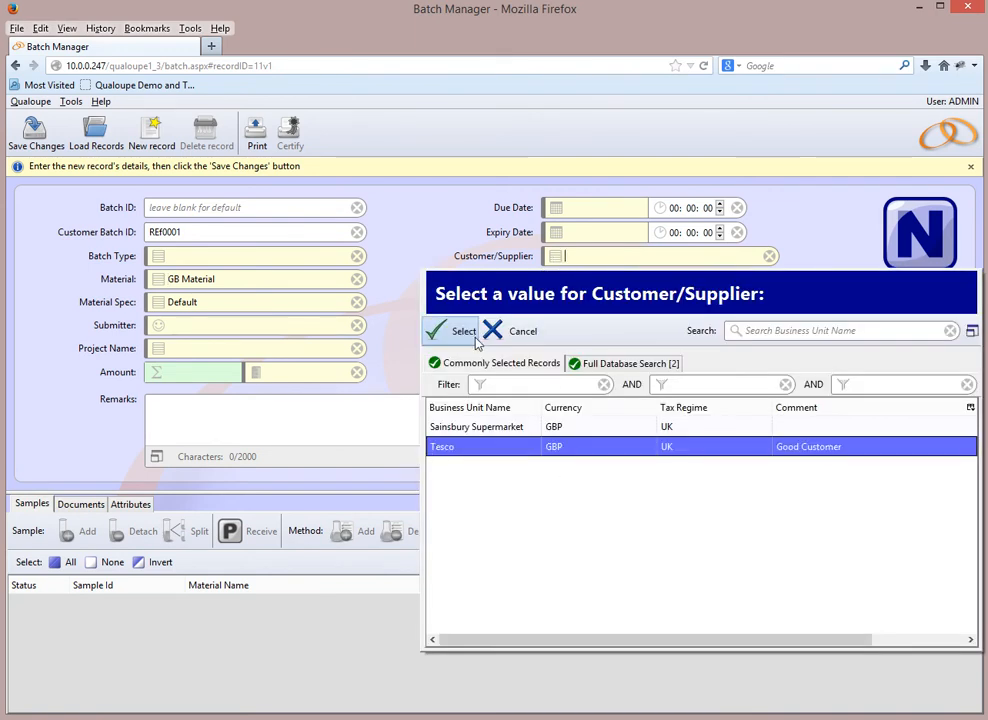
left_click(463, 332)
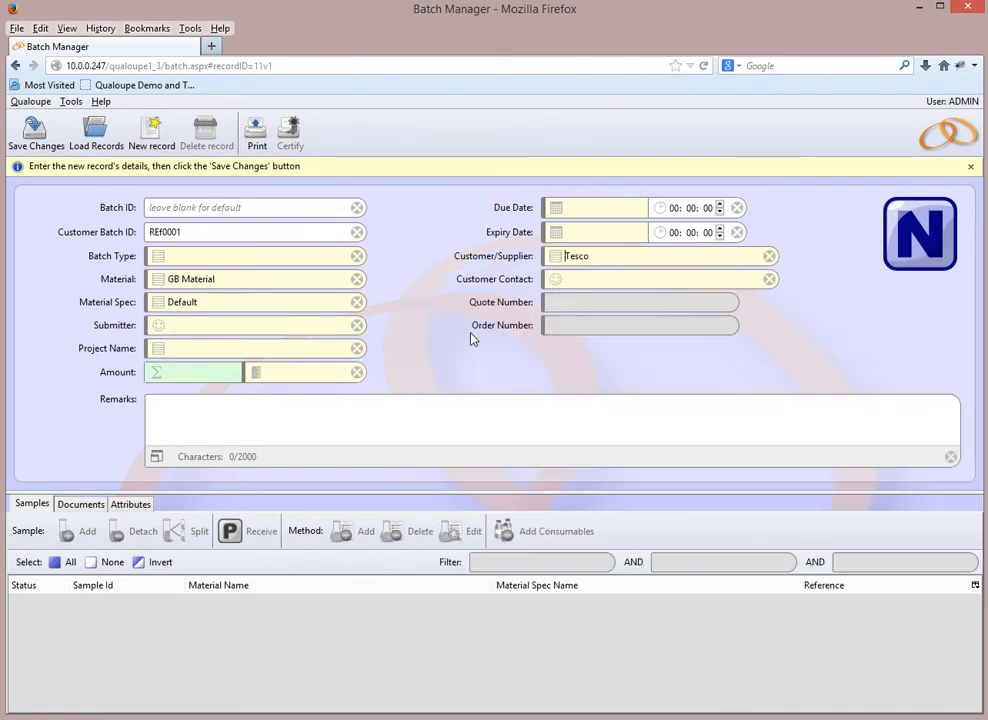
left_click(556, 282)
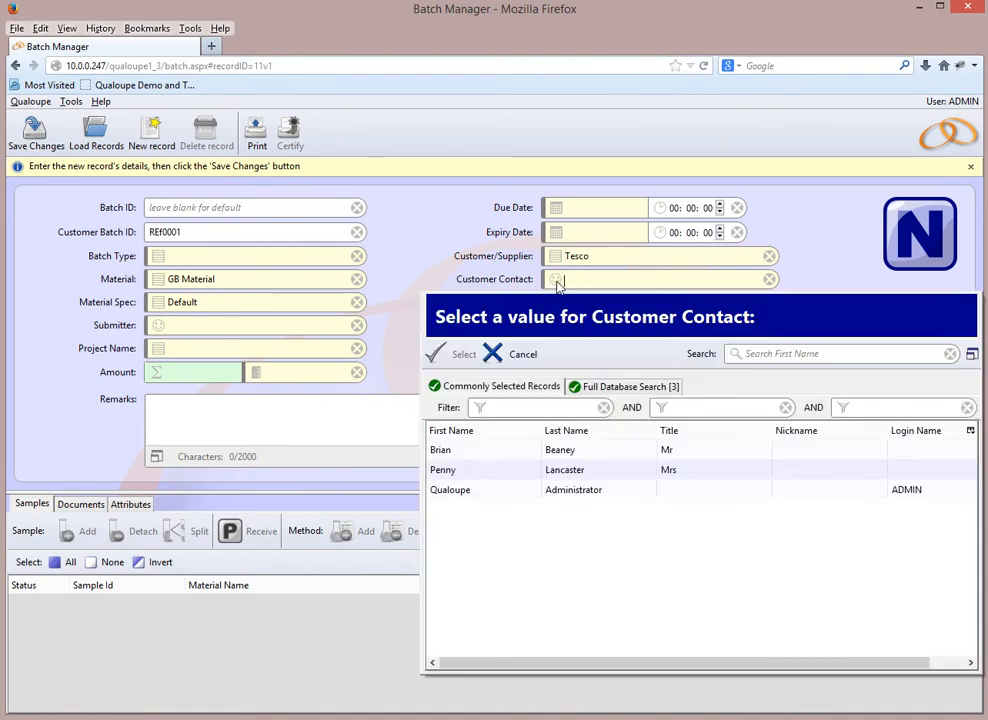
left_click(494, 455)
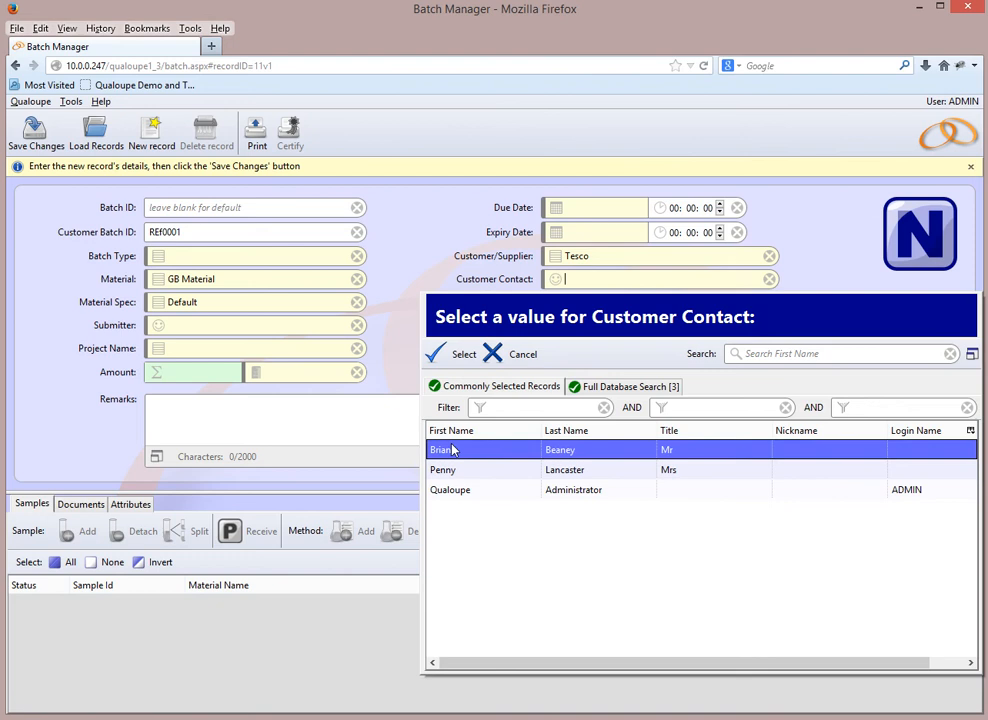
left_click(460, 356)
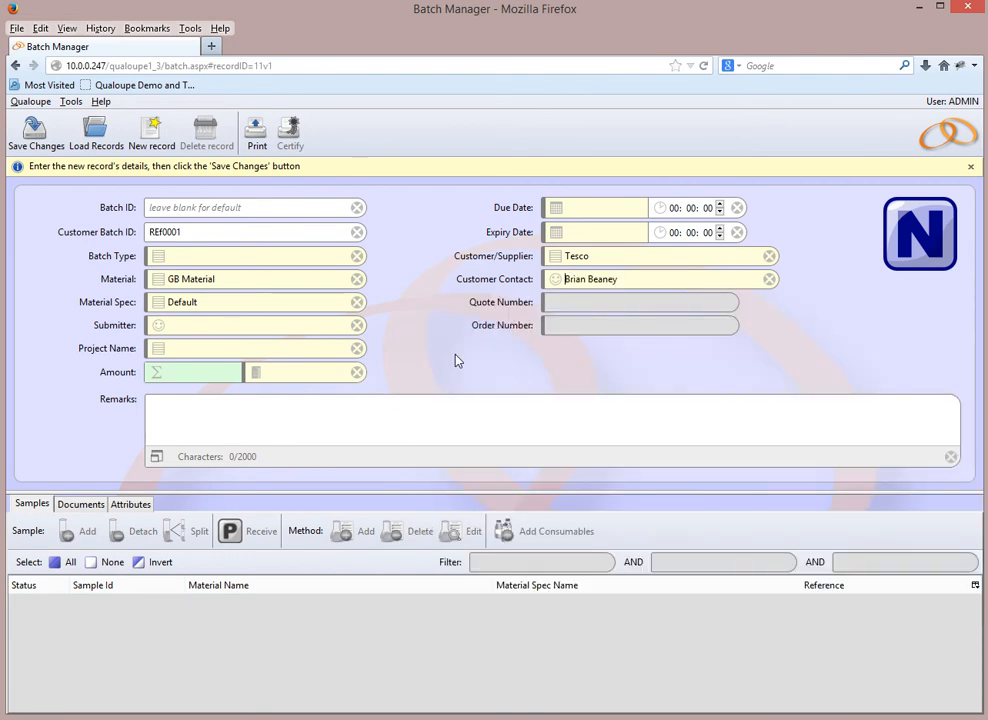
Step: Set the submitter to Qualoupe Administrator and save the new batch
left_click(161, 329)
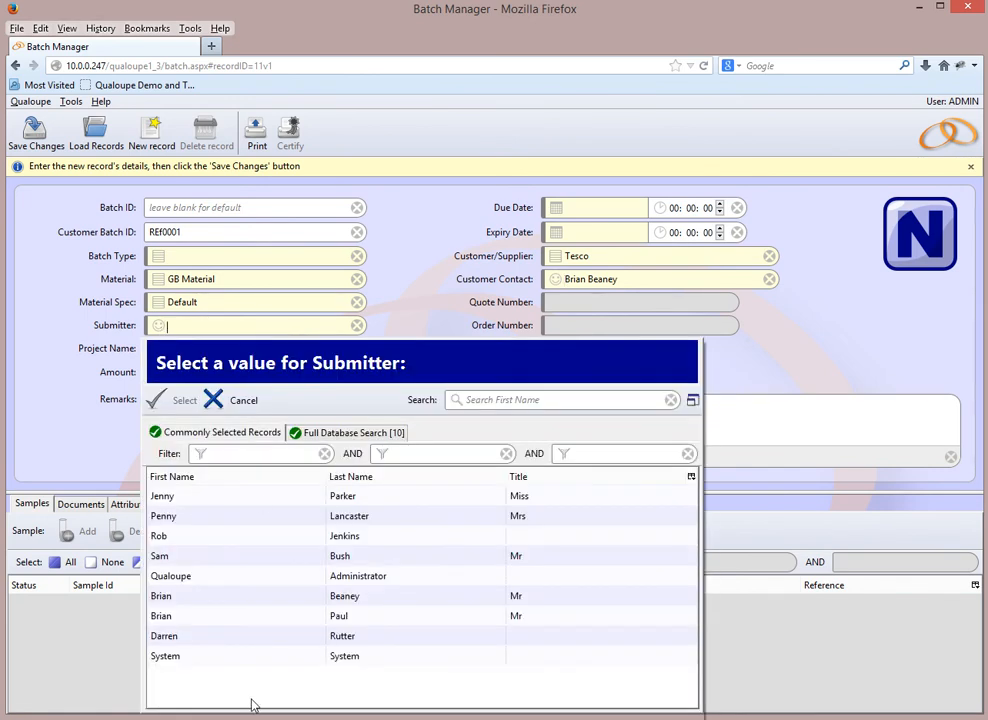
left_click(197, 575)
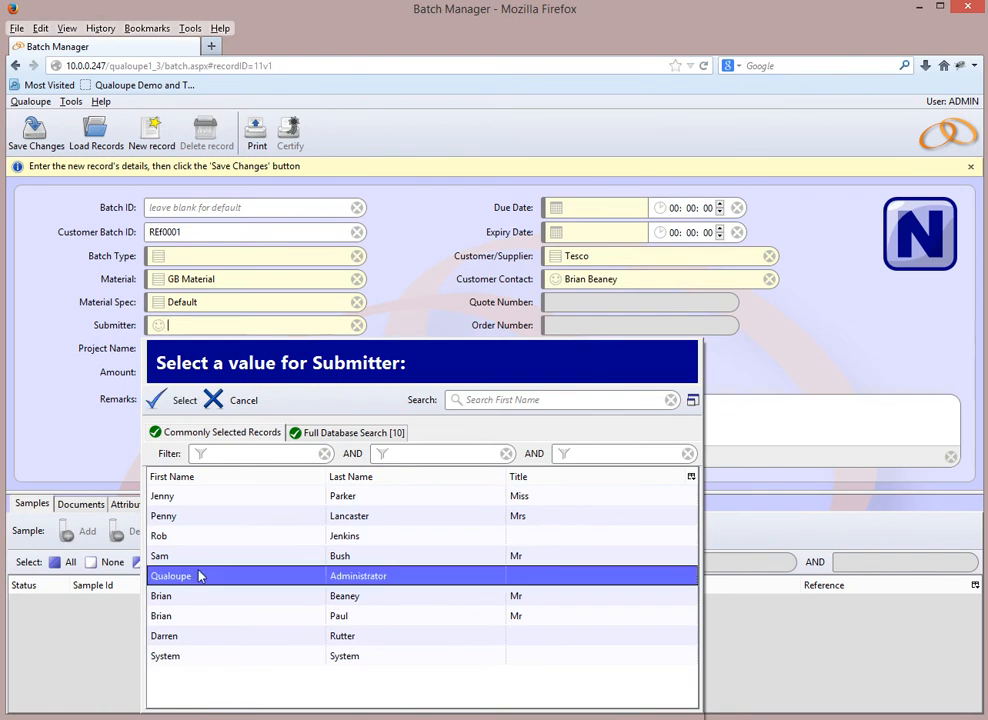
left_click(166, 400)
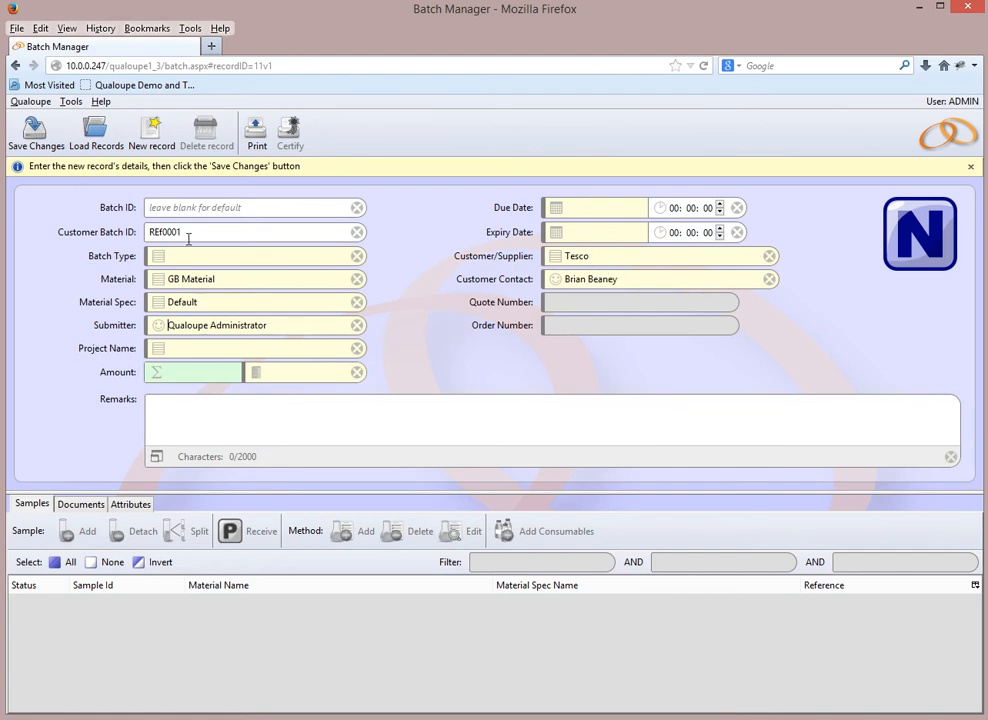
left_click(36, 140)
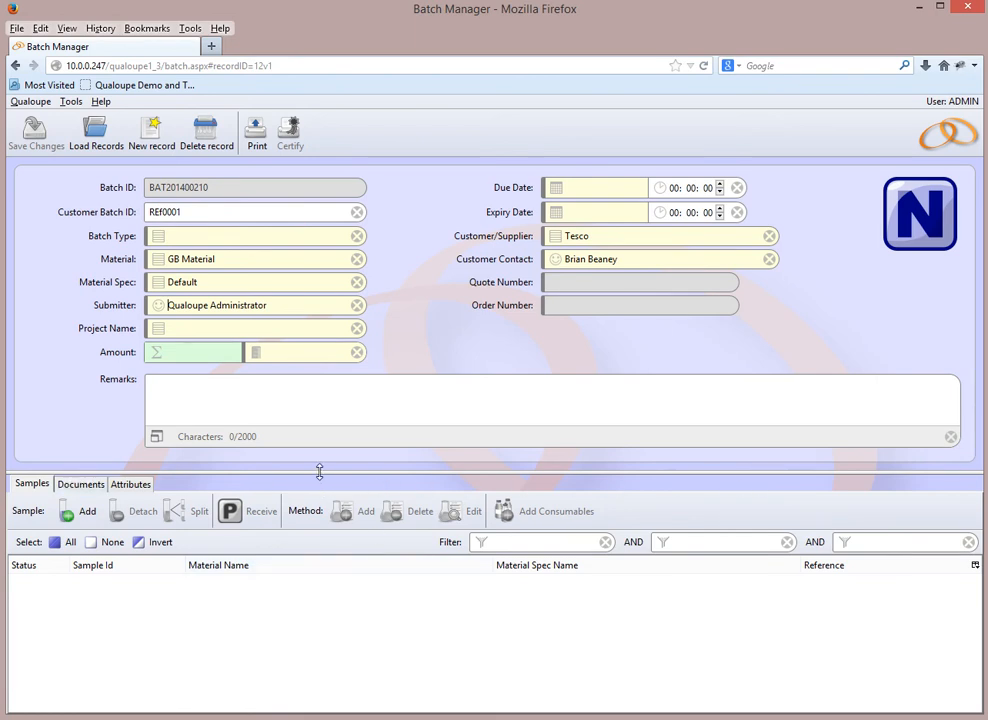
Step: Enlarge the samples area, add 20 new samples with the inherited batch details, and save the batch
left_click_drag(319, 471, 326, 319)
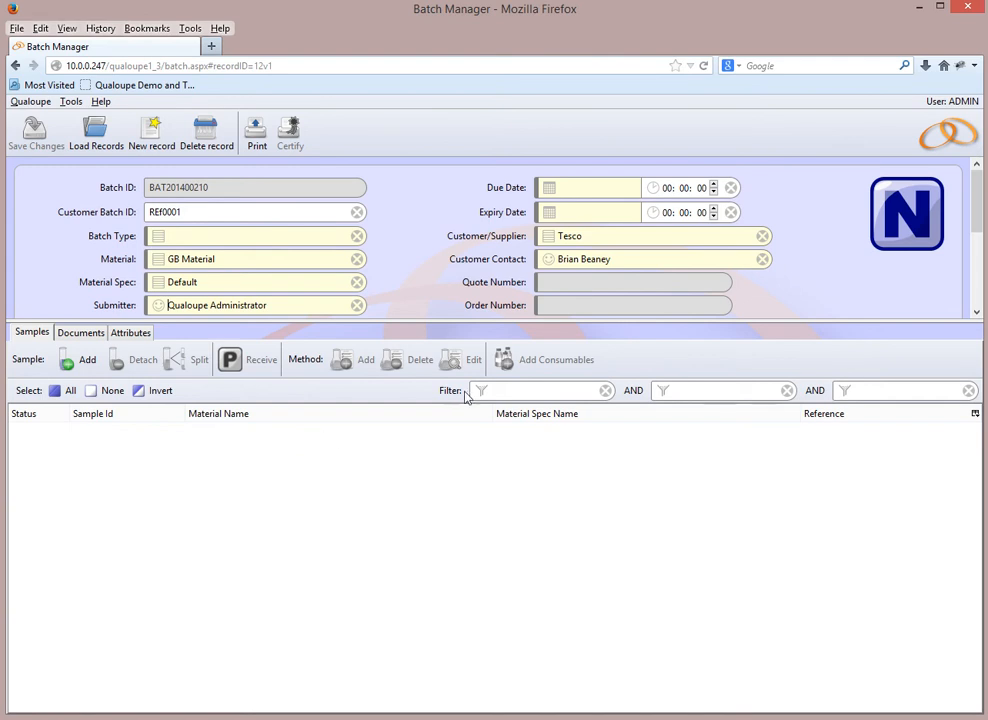
mouse_move(976, 222)
left_mouse_down()
mouse_move(976, 282)
mouse_move(976, 215)
left_mouse_up()
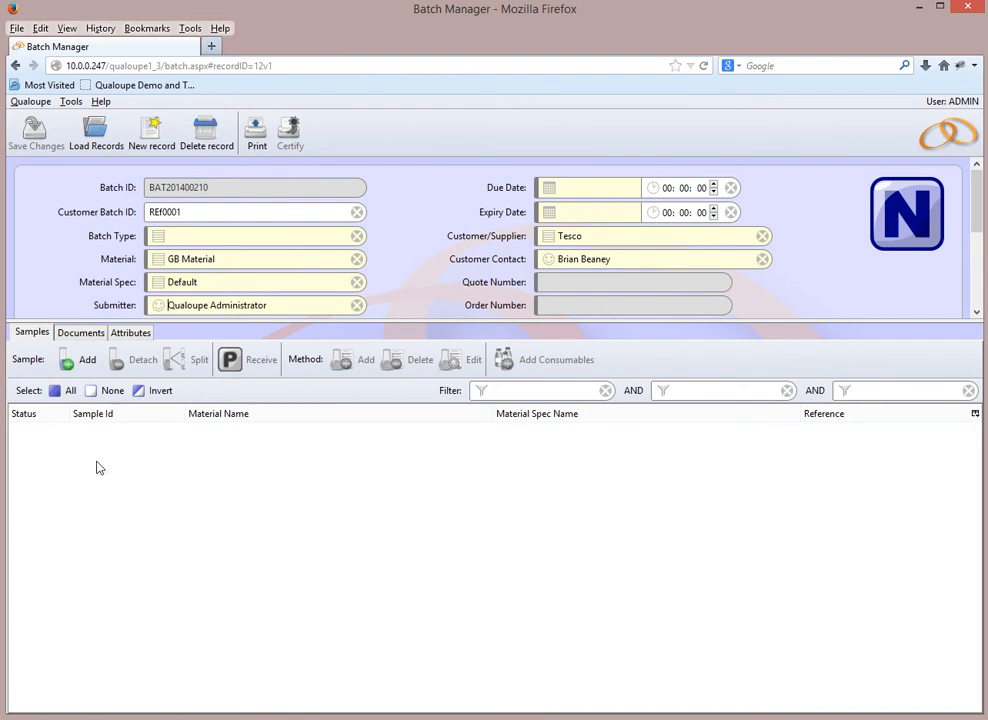
left_click(67, 360)
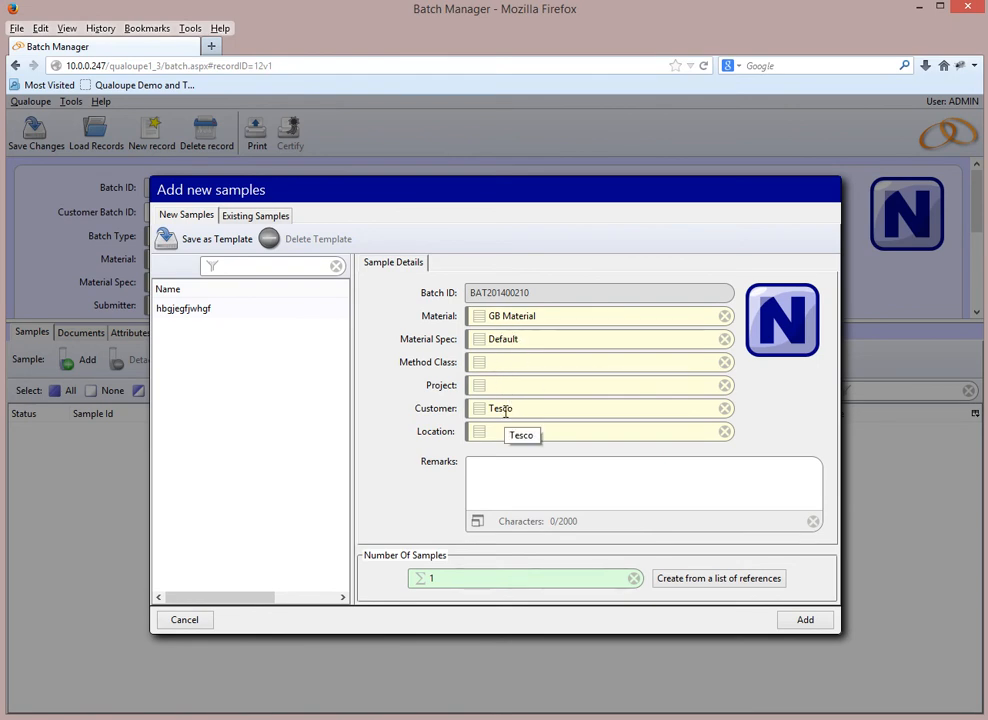
left_click(474, 580)
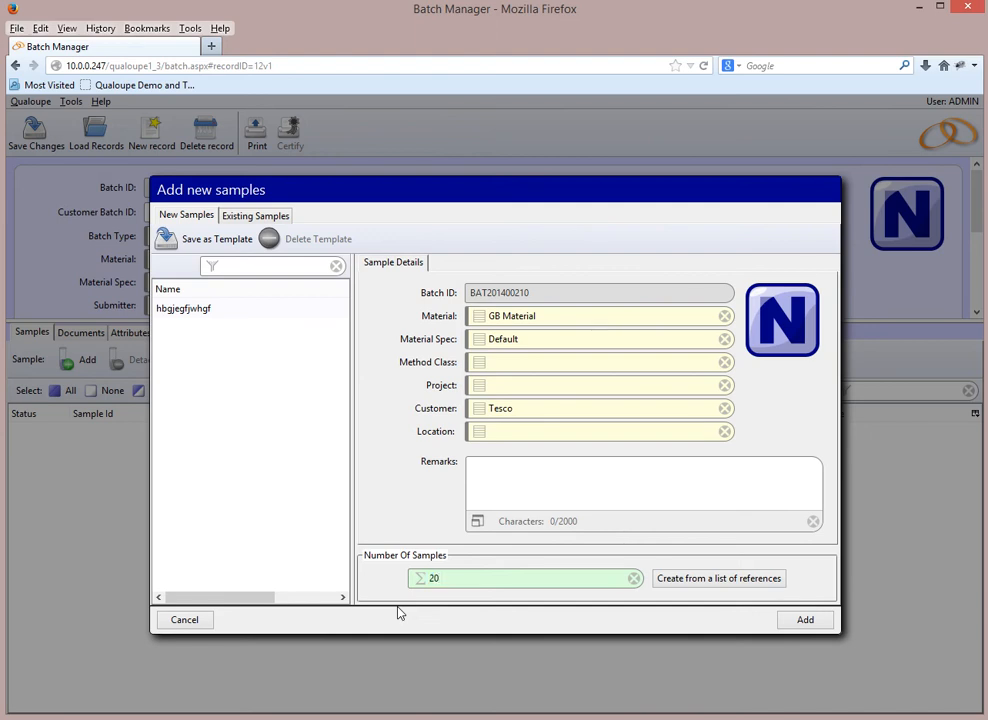
left_click(803, 620)
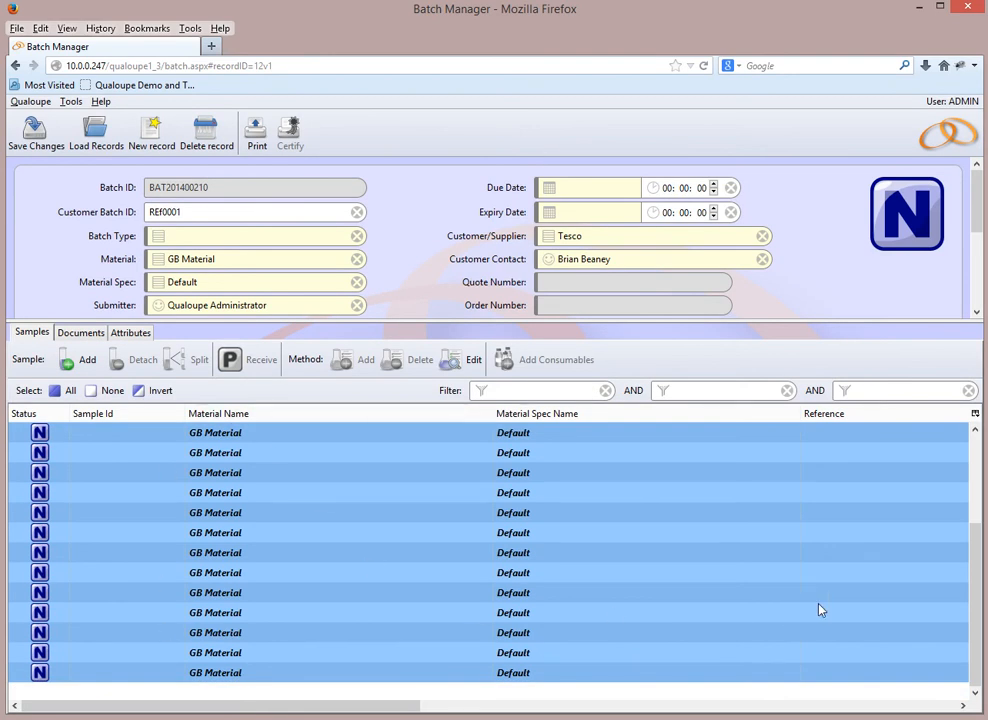
scroll(937, 579, "up", 2)
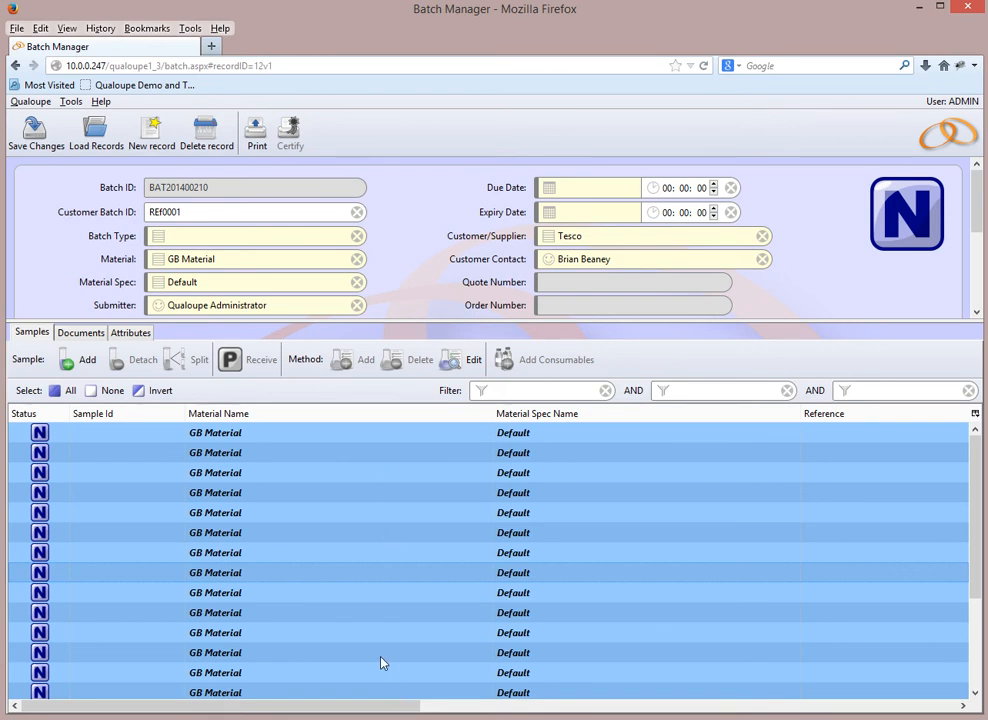
left_click(35, 150)
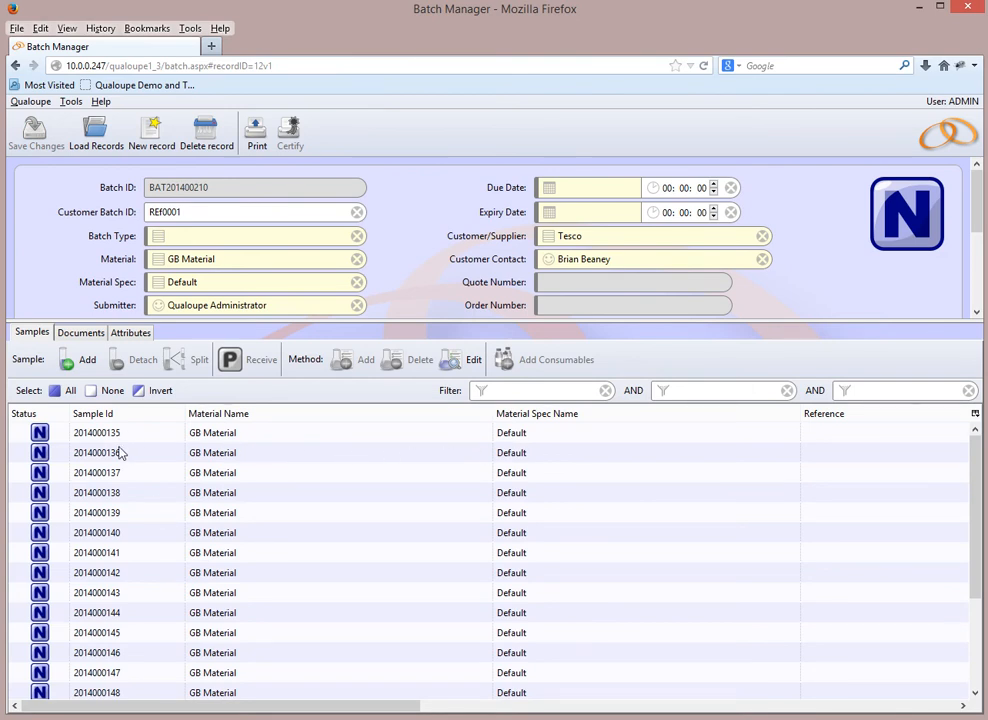
scroll(338, 536, "down", 3)
scroll(337, 536, "up", 3)
left_click_drag(213, 709, 161, 659)
left_click(124, 454)
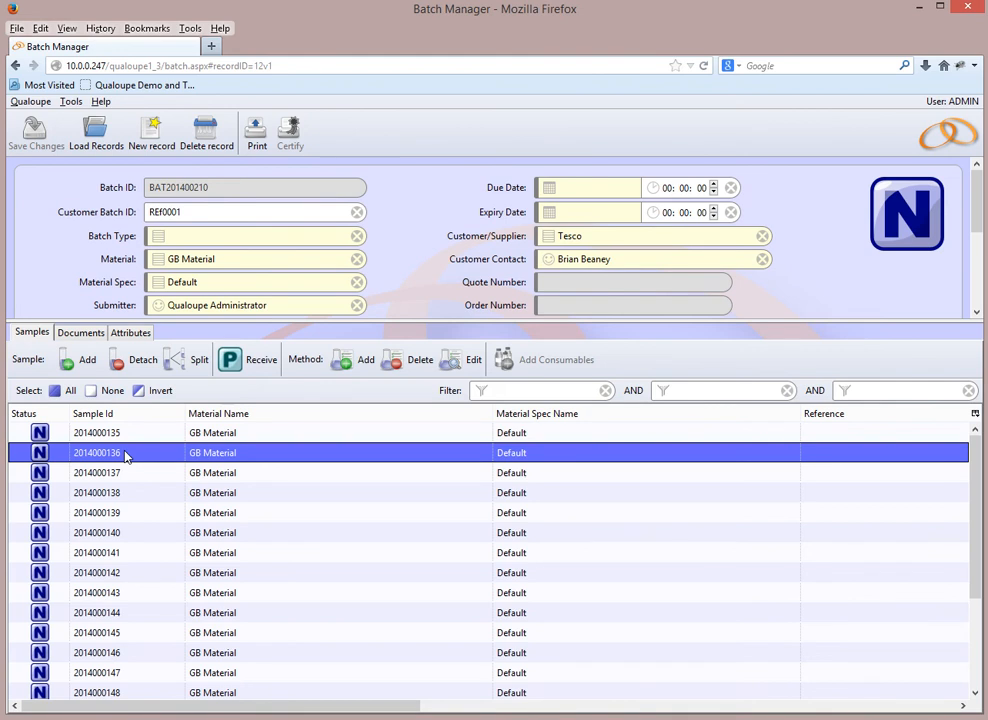
right_click(126, 457)
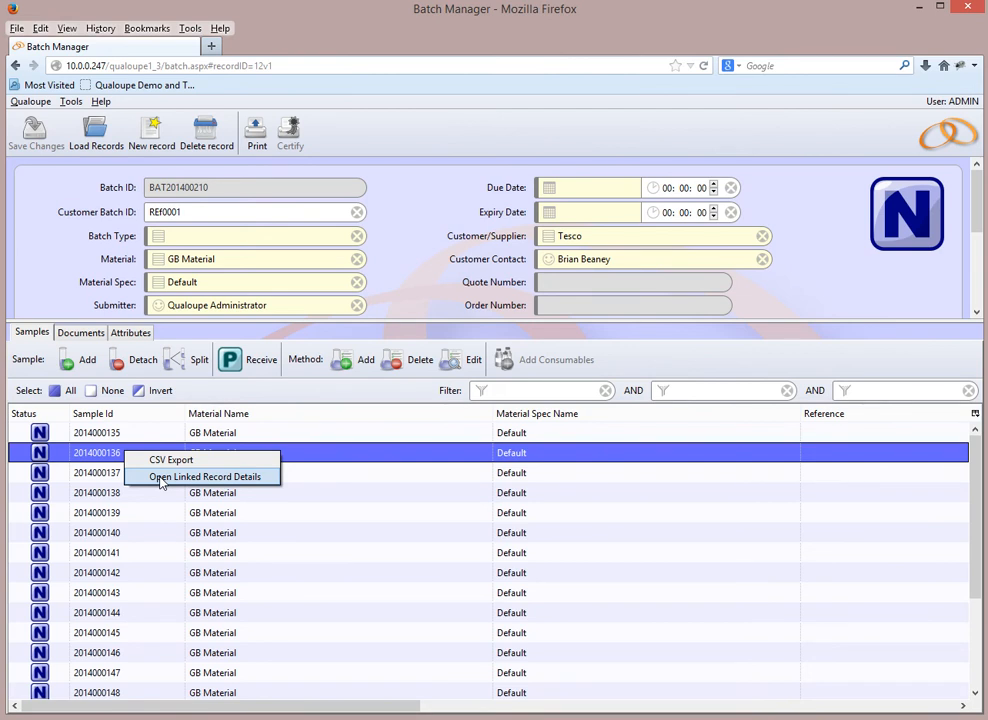
left_click(160, 481)
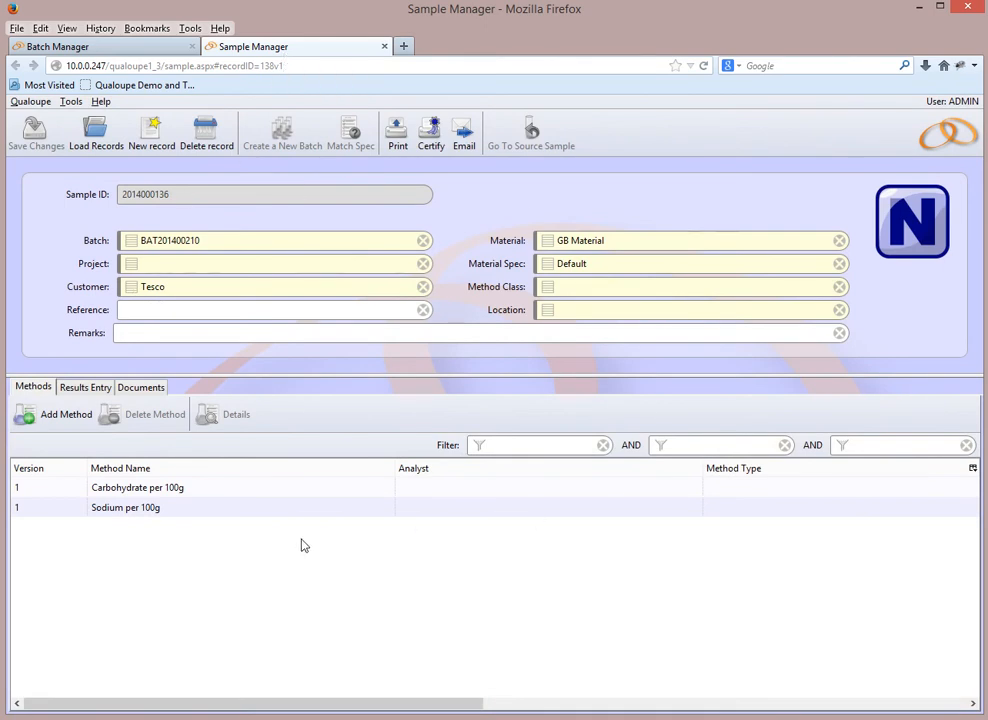
left_click(72, 388)
left_click(29, 390)
left_click(87, 50)
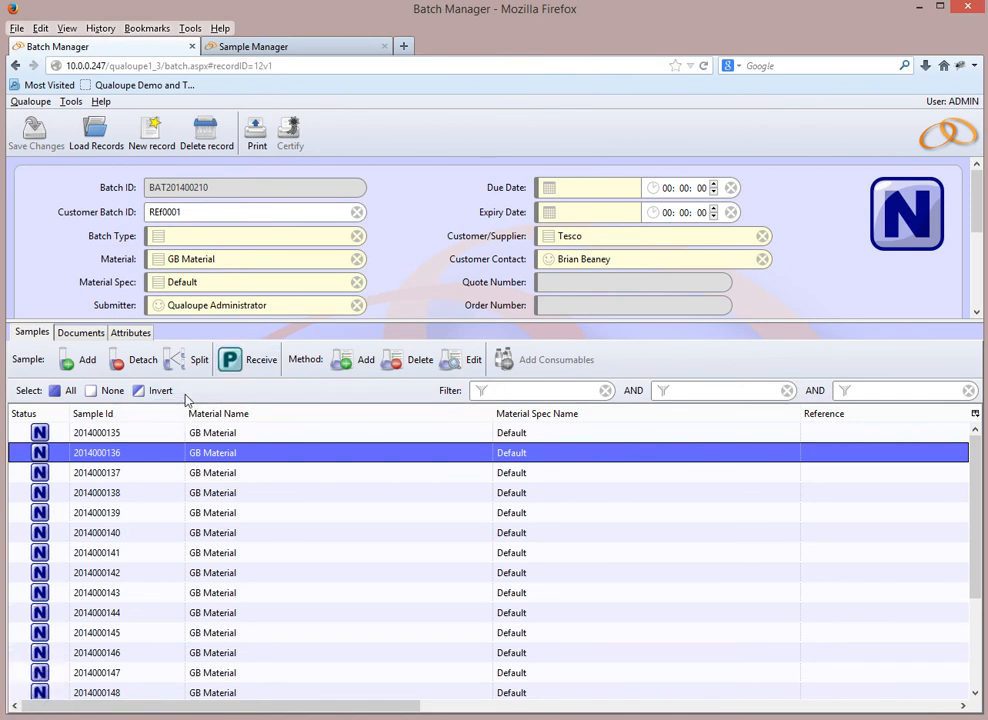
left_click(66, 391)
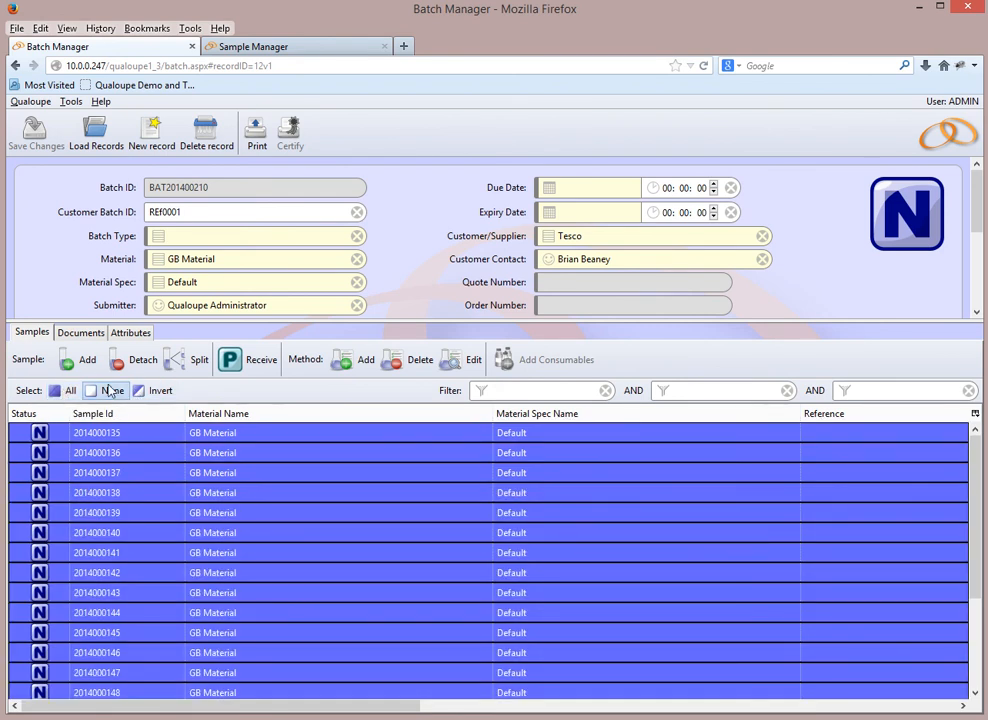
left_click(112, 391)
left_click(111, 436)
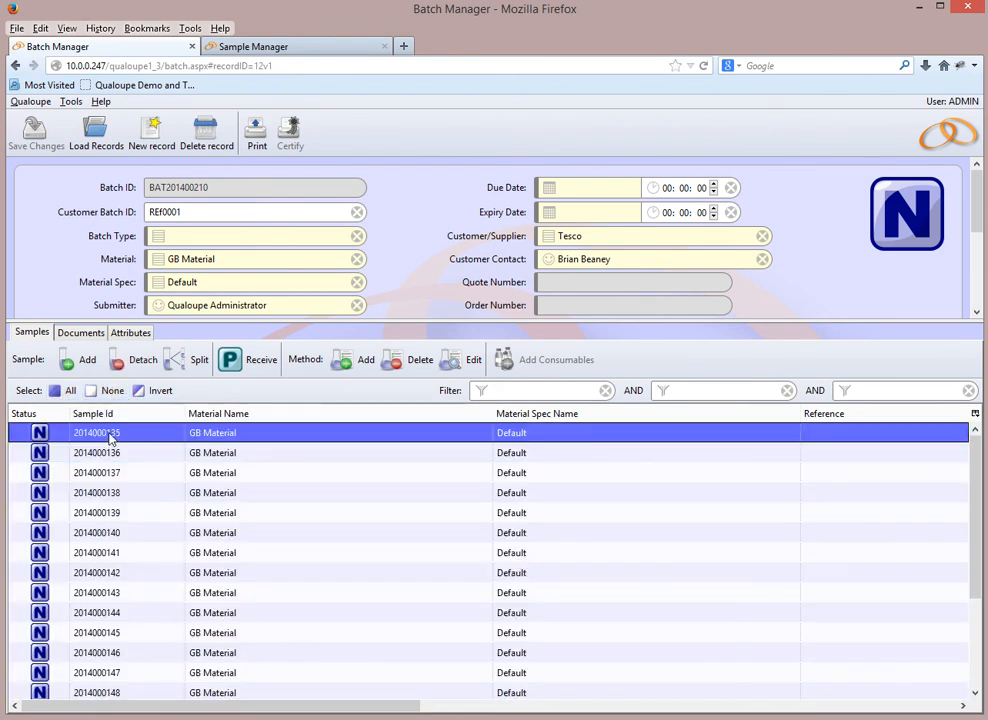
left_click(117, 474, "ctrl")
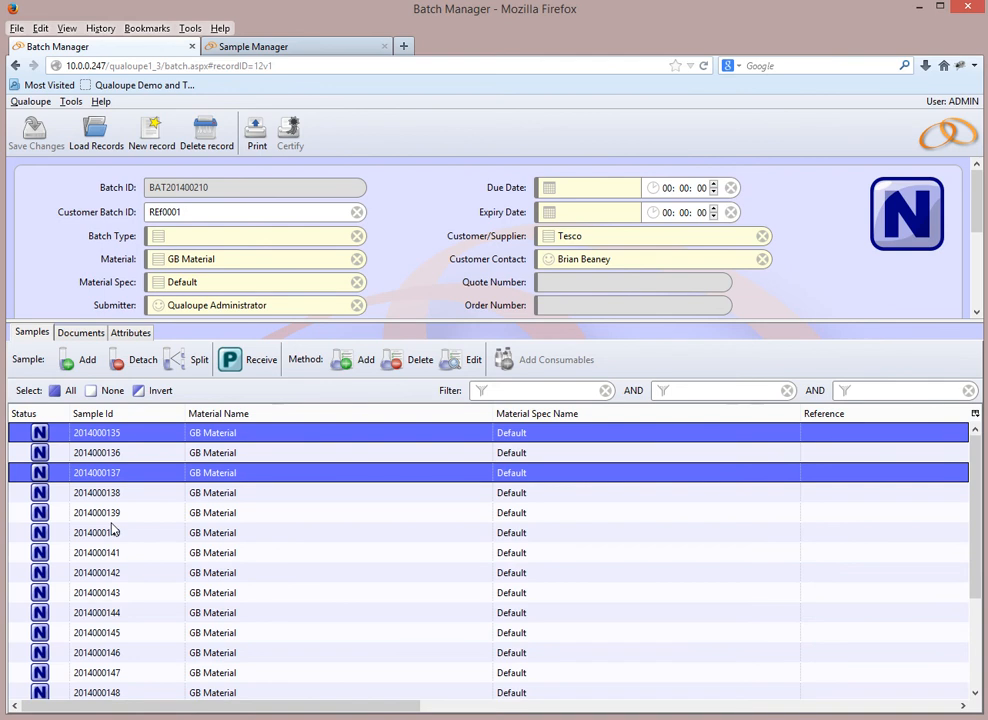
left_click(120, 613, "shift")
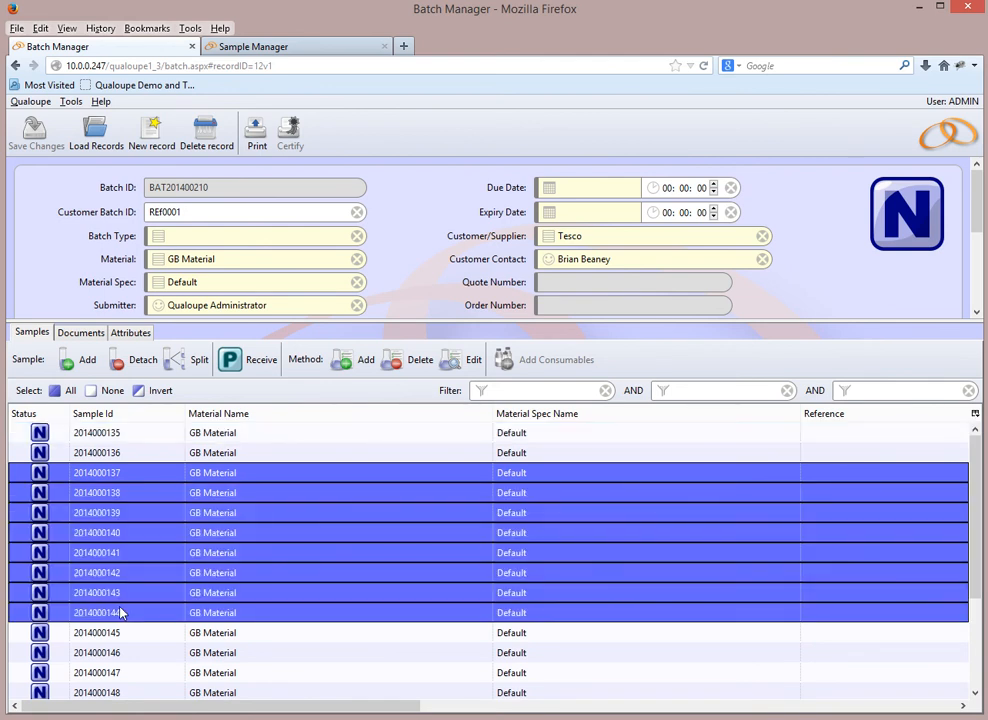
Step: Receive all samples in the batch and save the changes
left_click(62, 394)
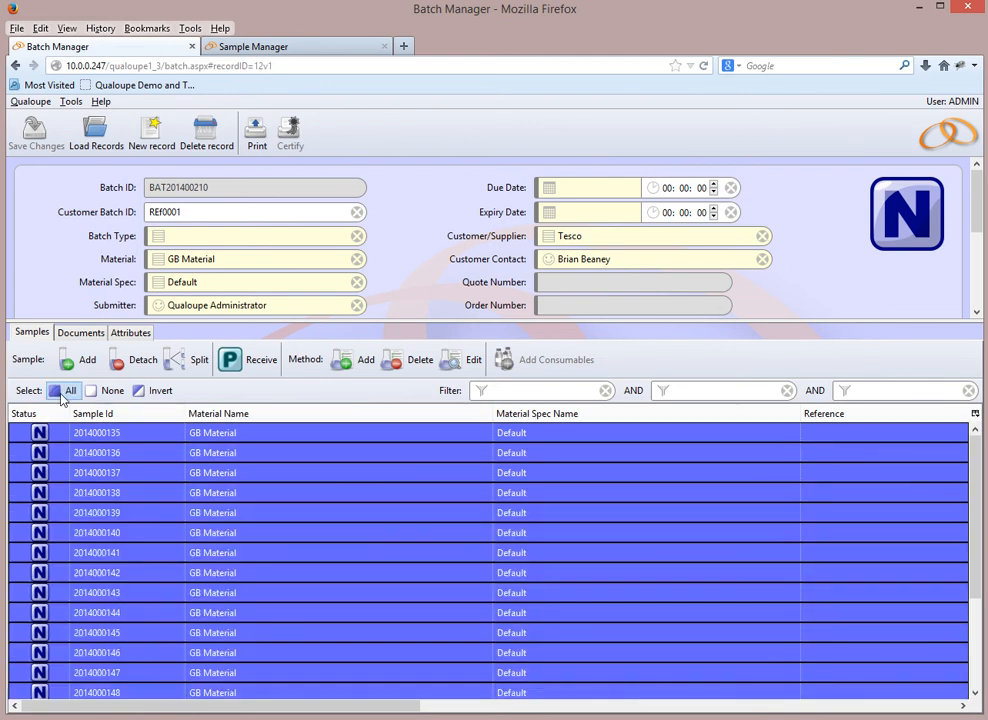
left_click(243, 361)
left_click(33, 140)
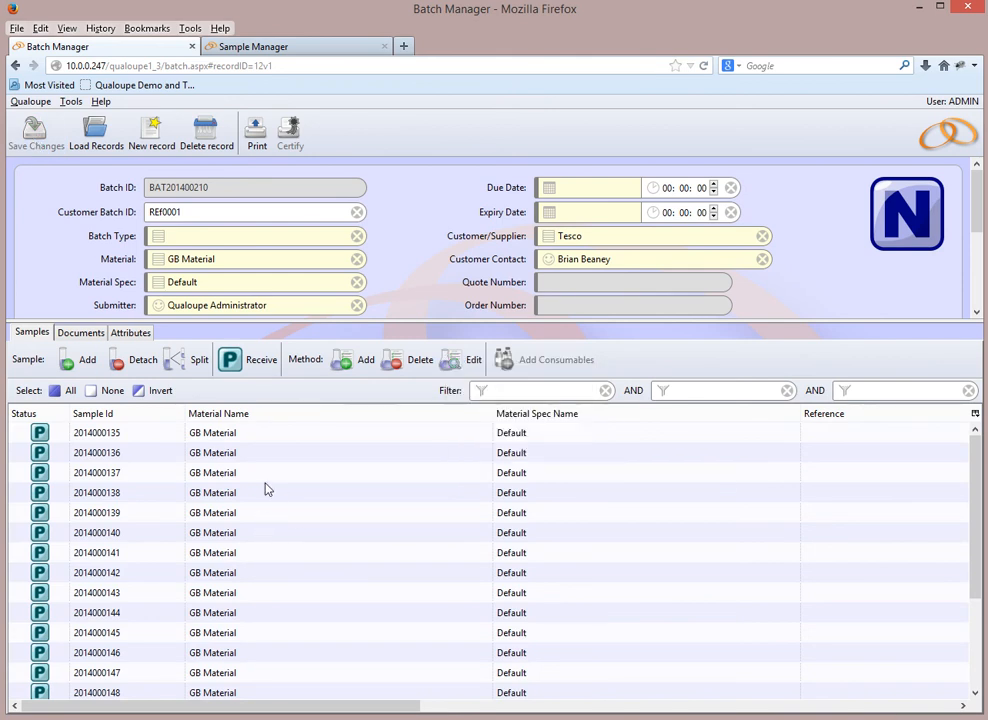
left_click(254, 434)
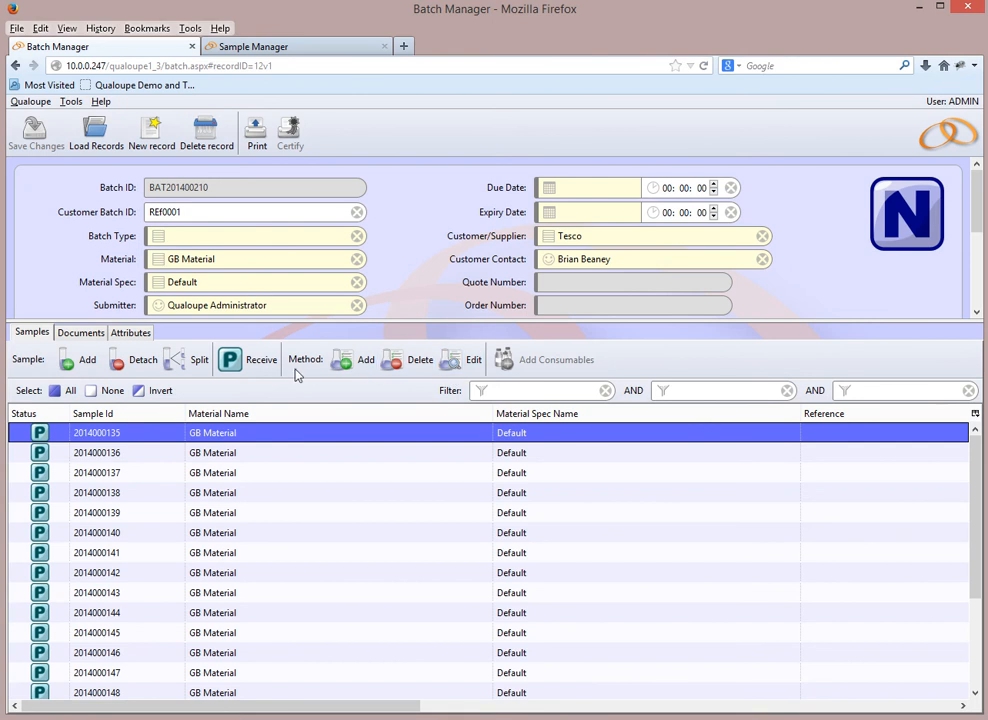
left_click(455, 364)
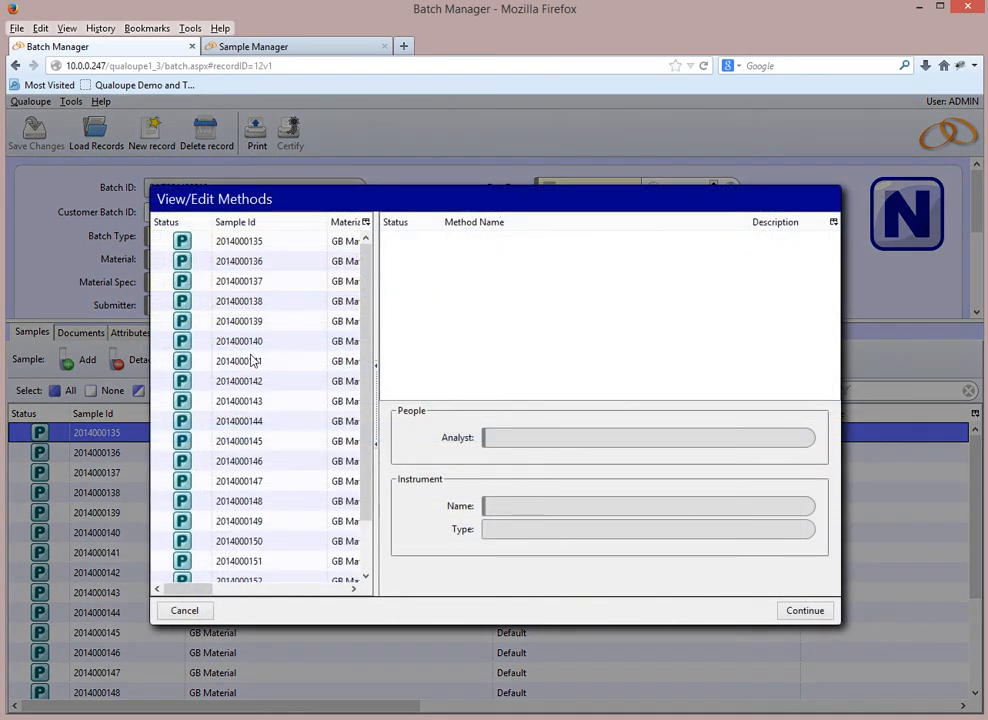
left_click(260, 245)
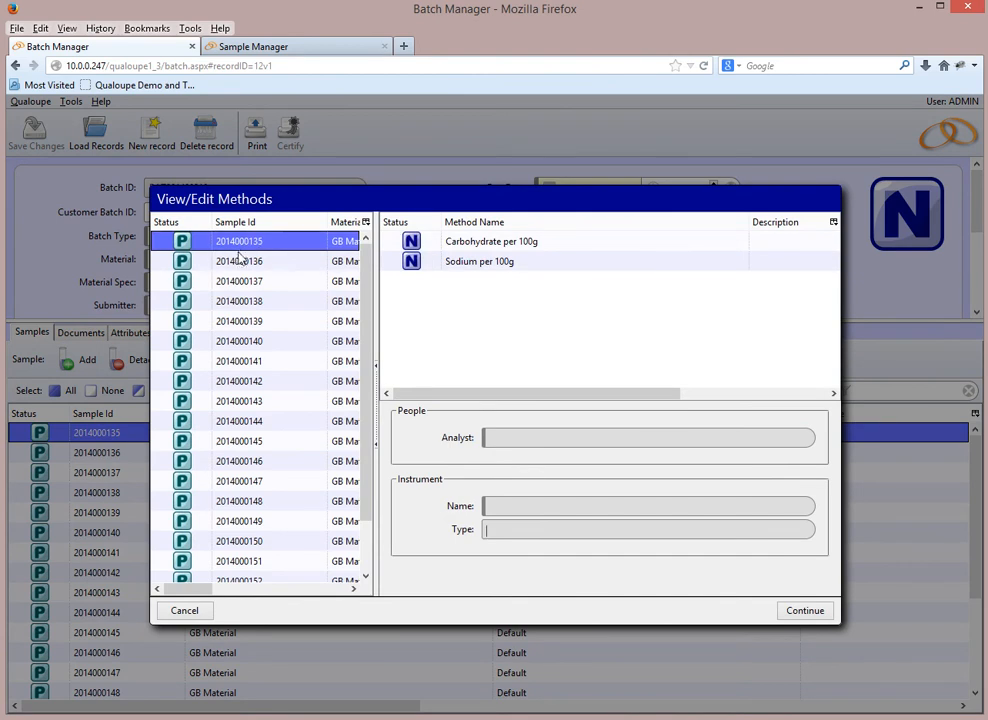
left_click(249, 286)
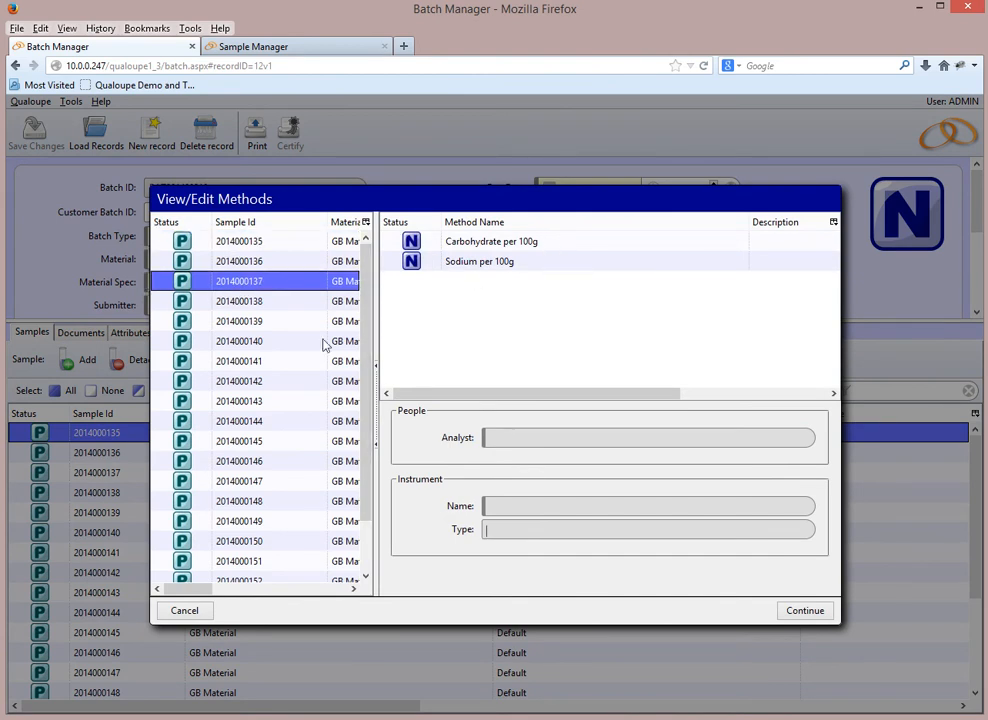
left_click(269, 329)
left_click(257, 356)
left_click(253, 330)
left_click(250, 281)
left_click(254, 246)
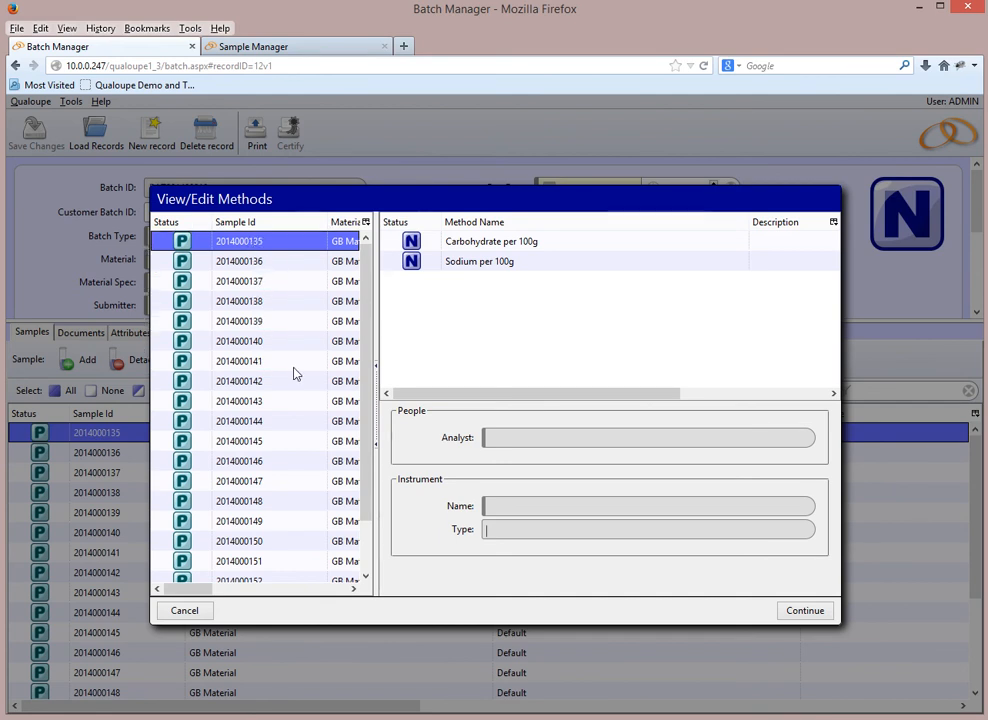
left_click(192, 612)
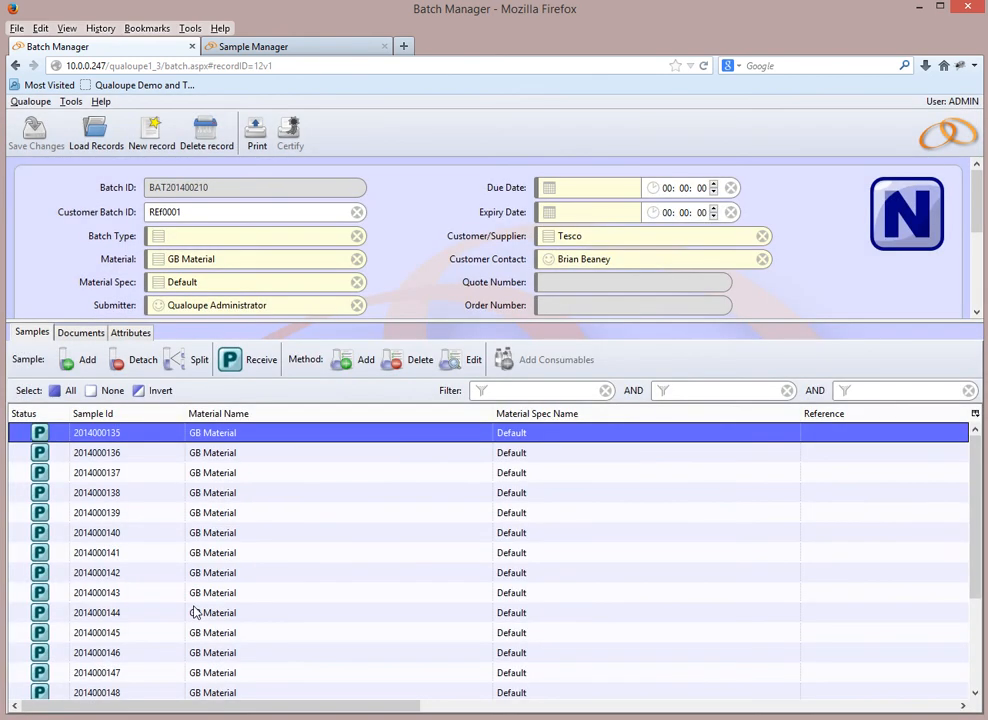
left_click(136, 455)
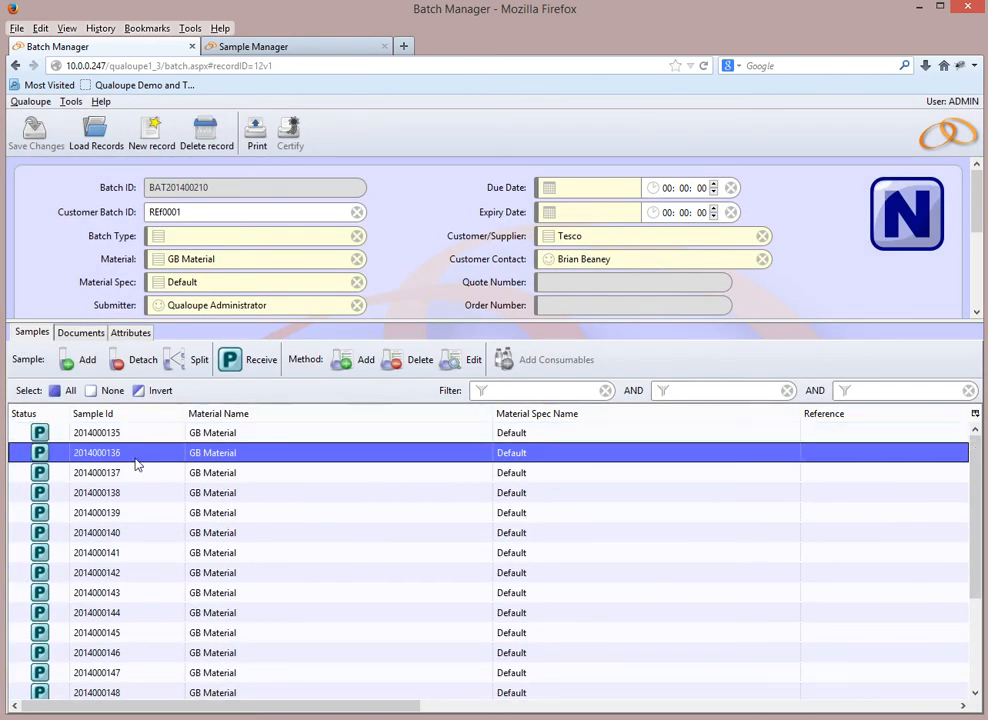
left_click(363, 364)
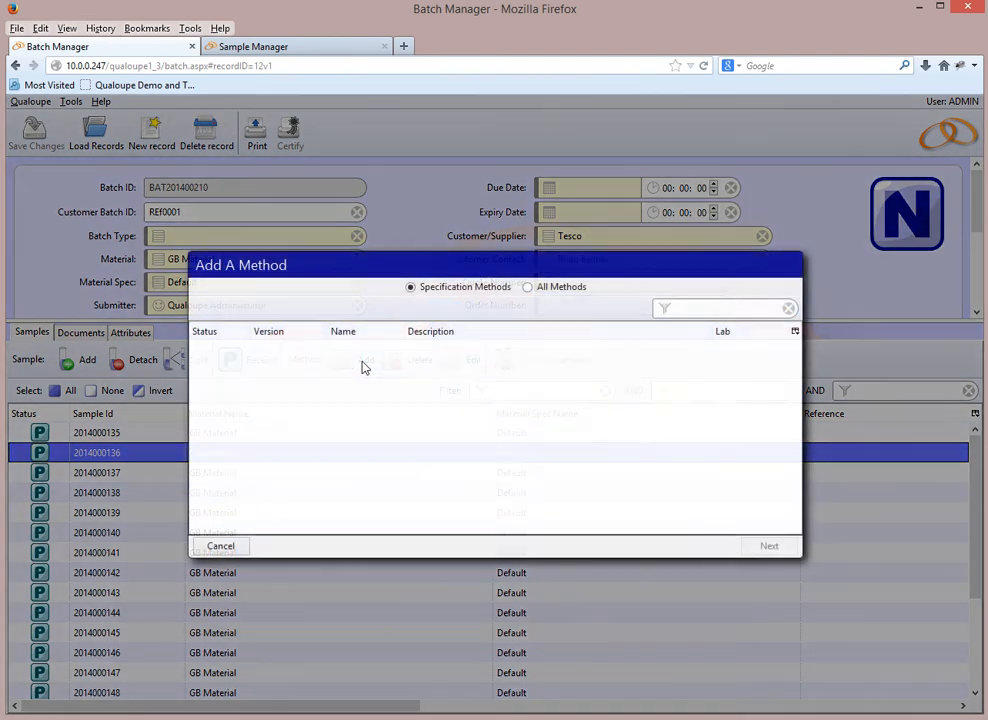
left_click(528, 287)
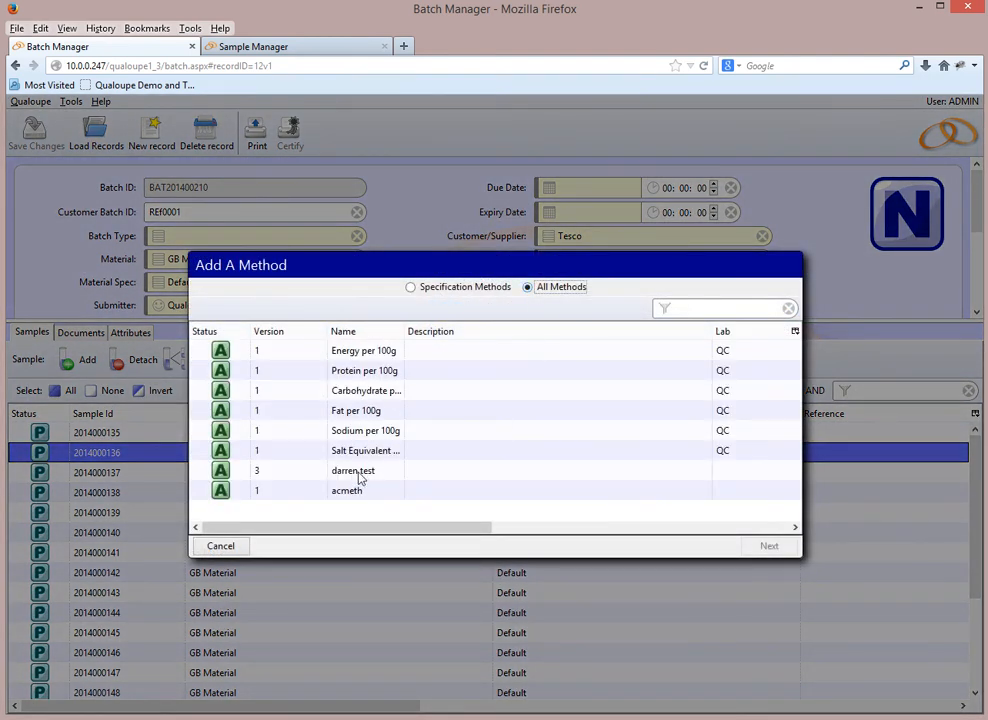
left_click(348, 410)
left_click(769, 546)
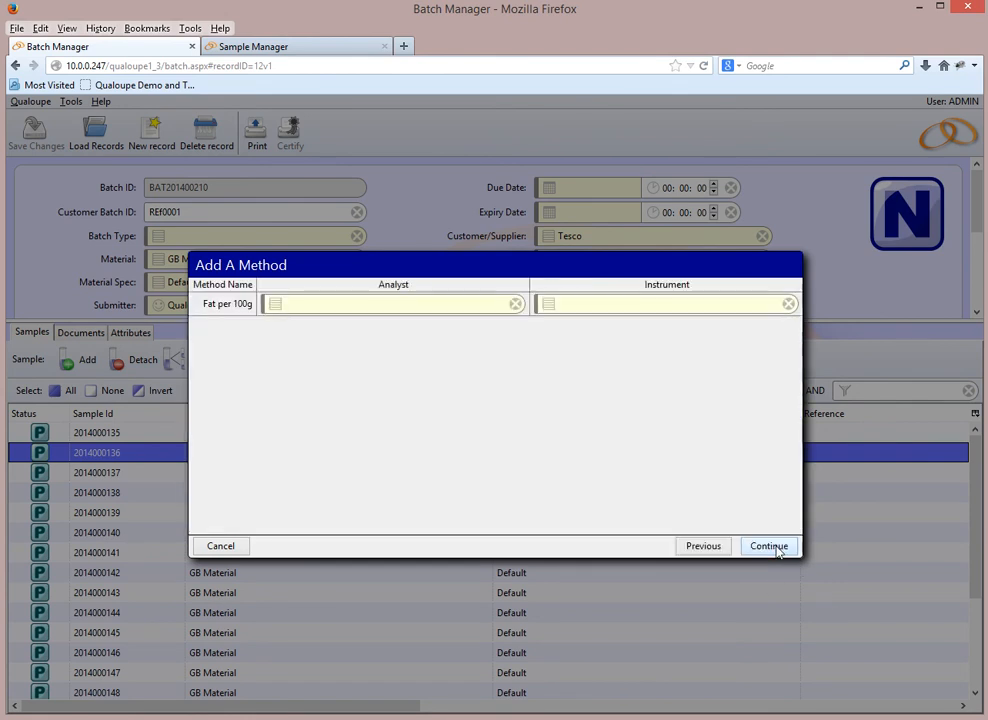
left_click(768, 547)
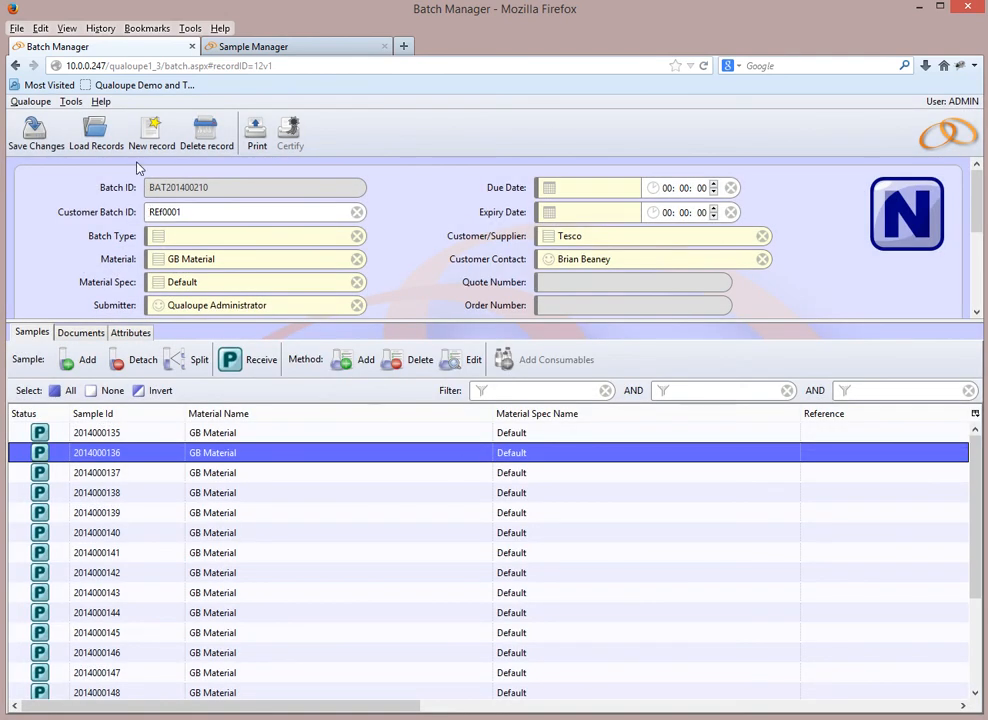
left_click(45, 138)
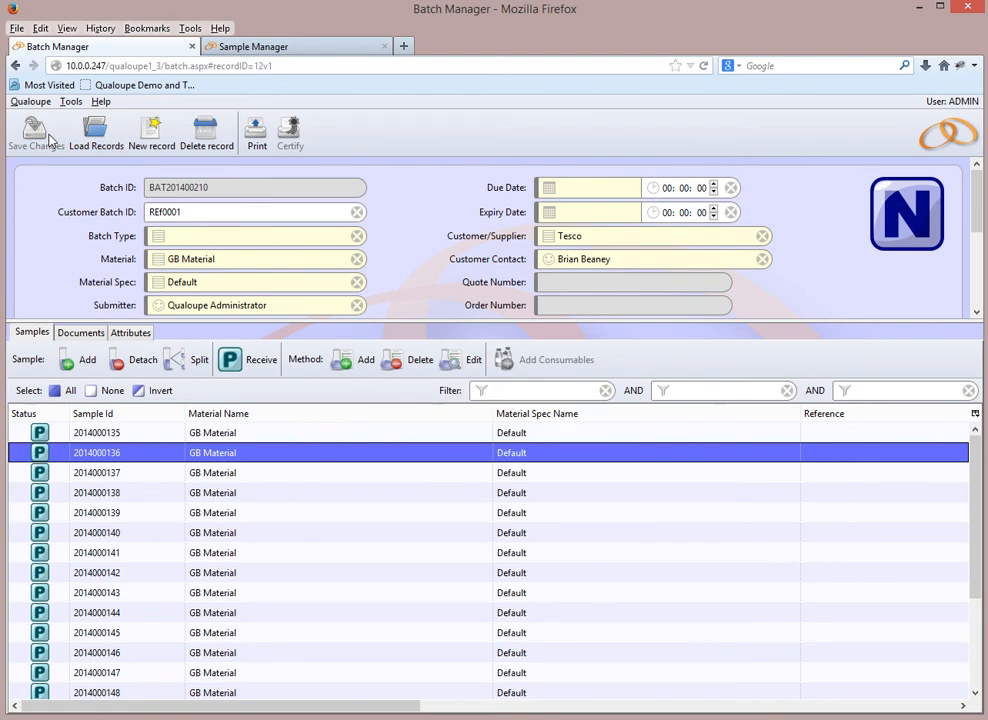
left_click(462, 362)
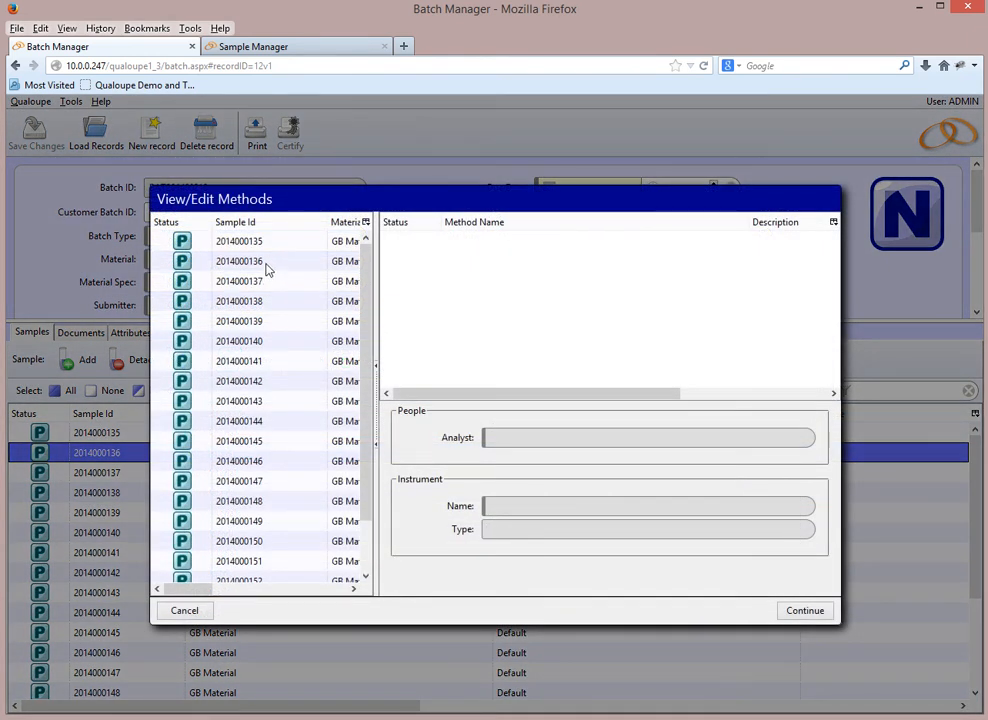
left_click(267, 264)
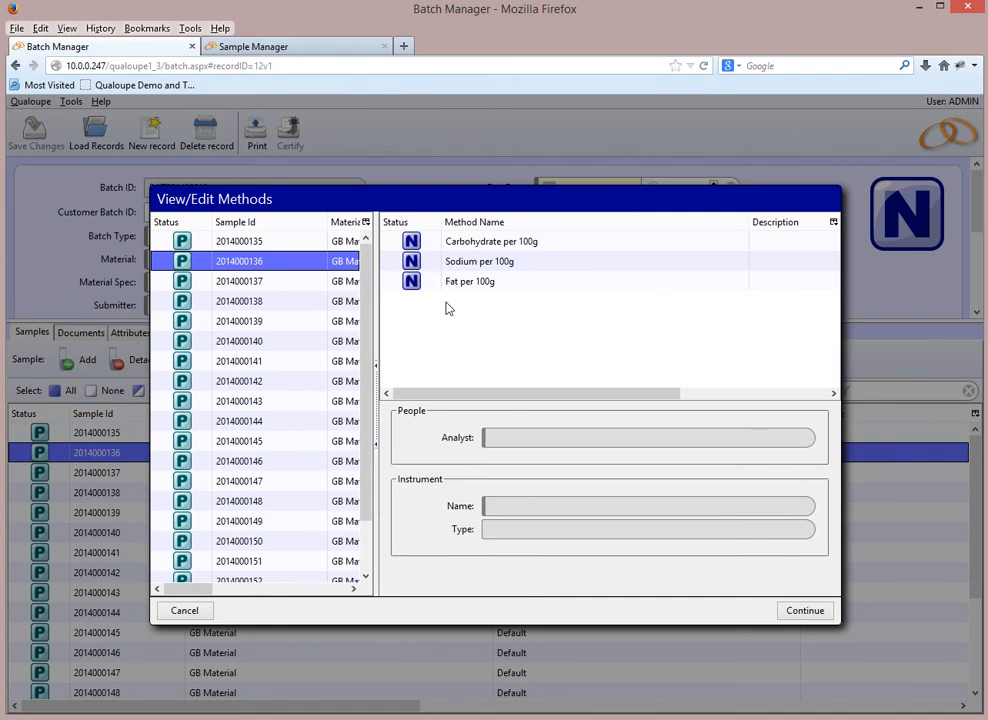
left_click(266, 243)
left_click(265, 282)
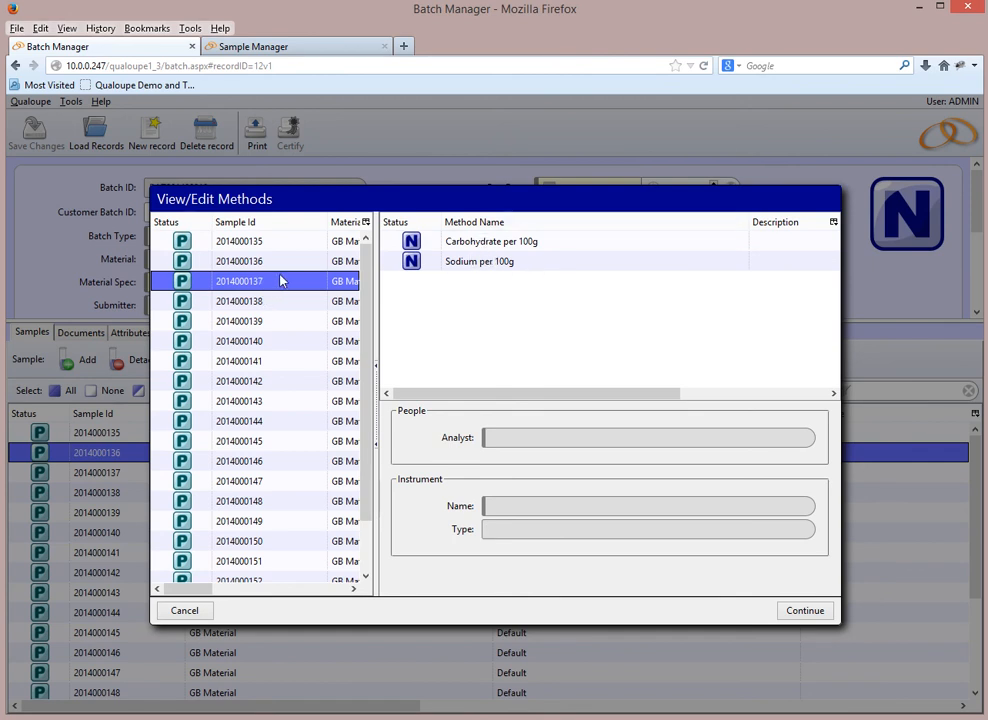
left_click(275, 264)
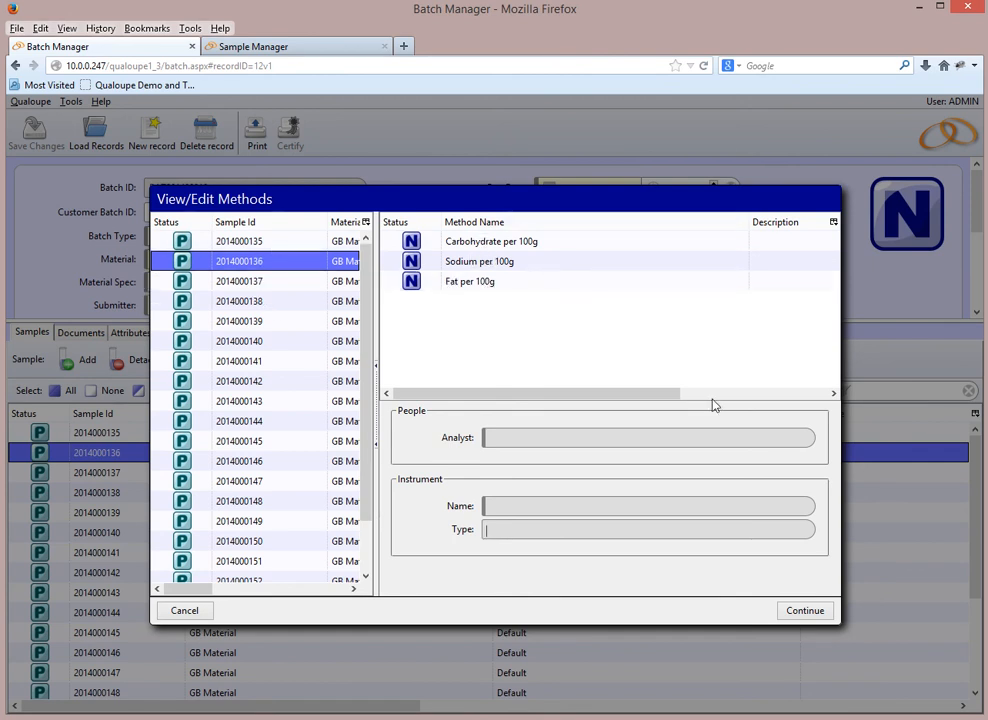
left_click(195, 610)
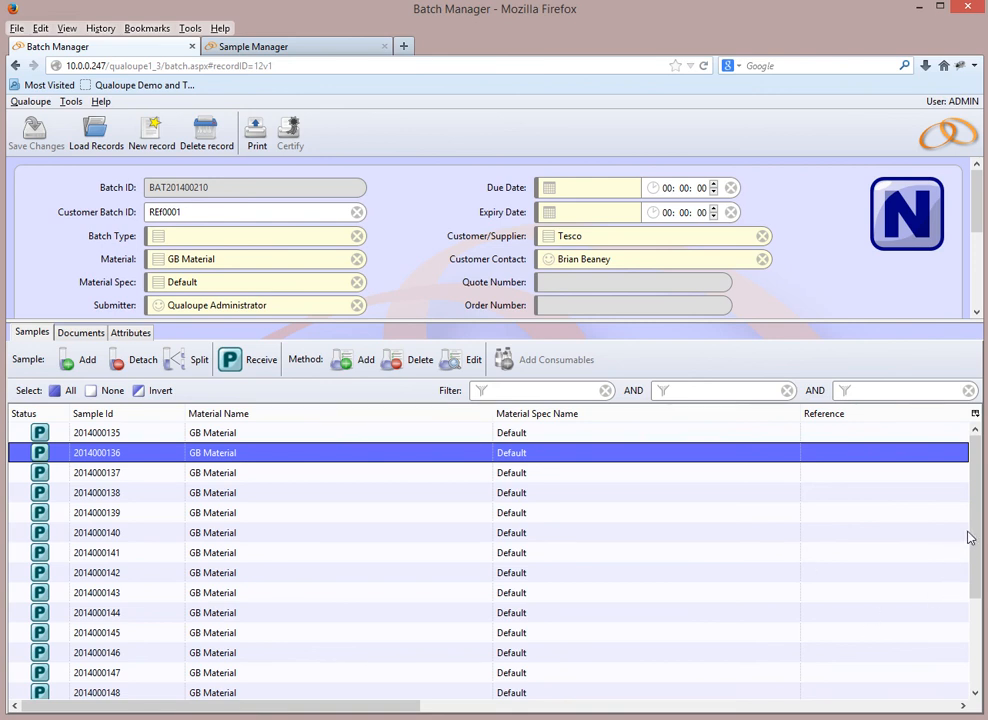
left_click_drag(975, 537, 977, 590)
left_click(88, 363)
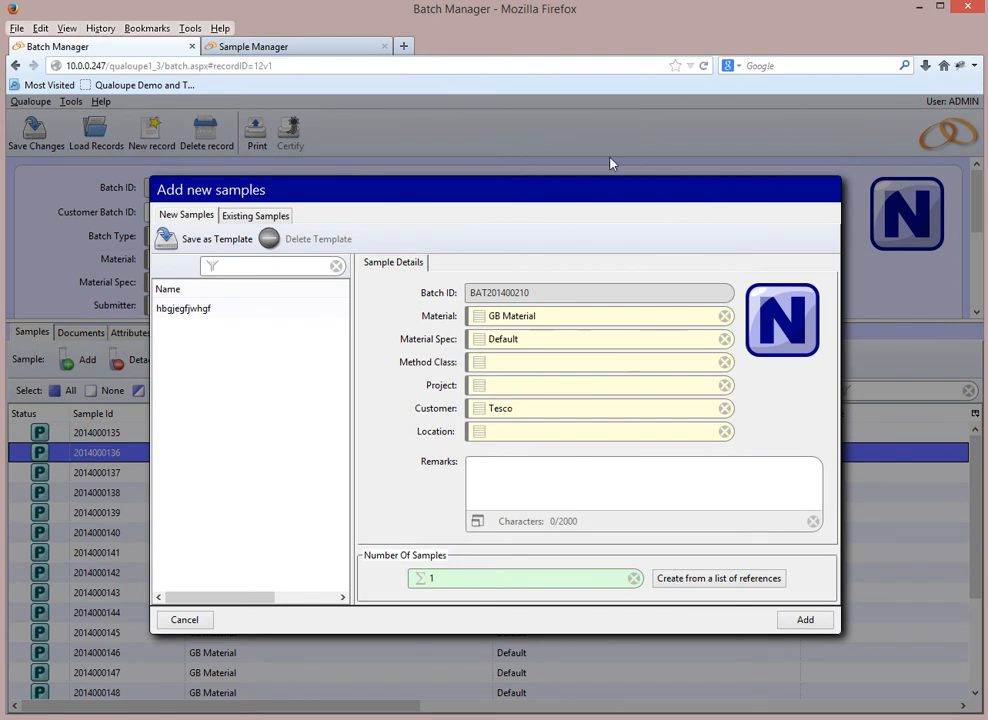
left_click(286, 220)
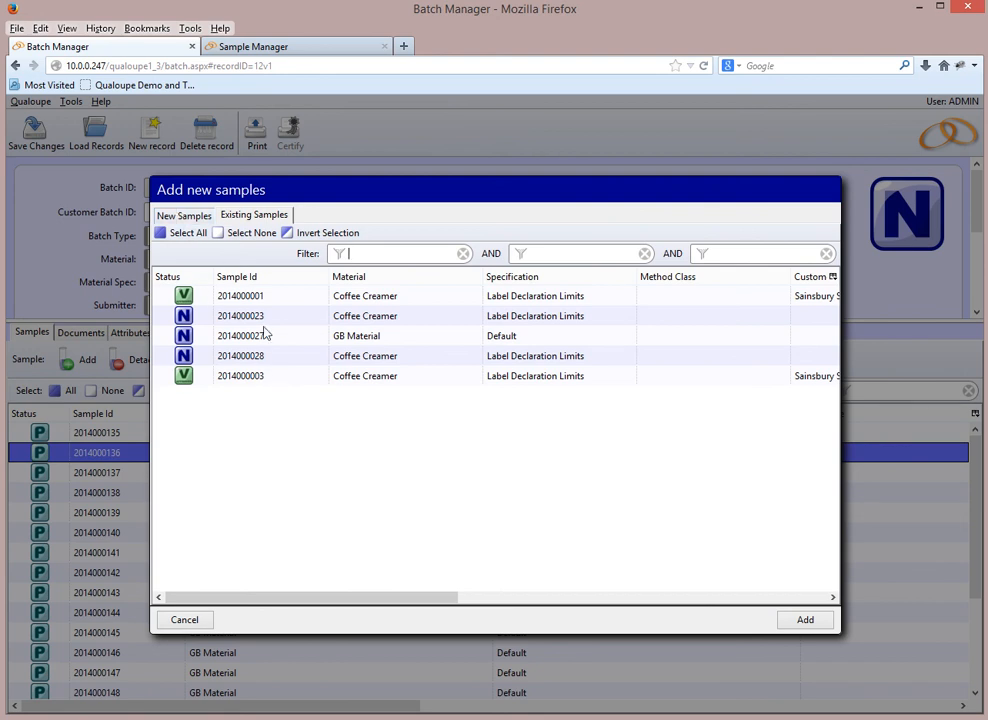
left_click(251, 296)
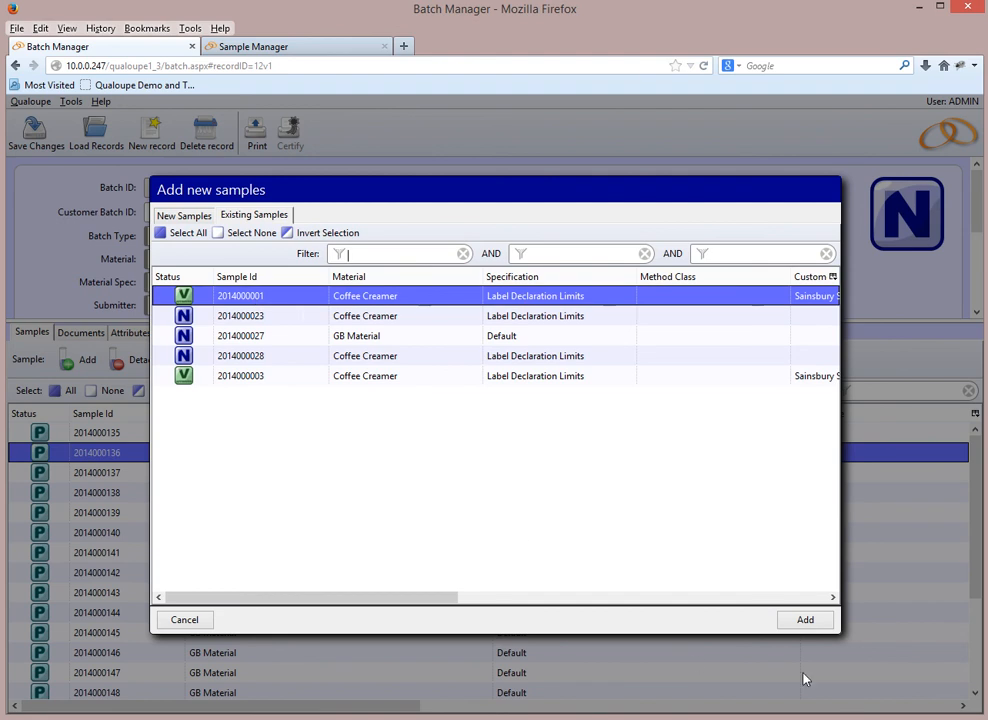
left_click(805, 620)
left_click(32, 133)
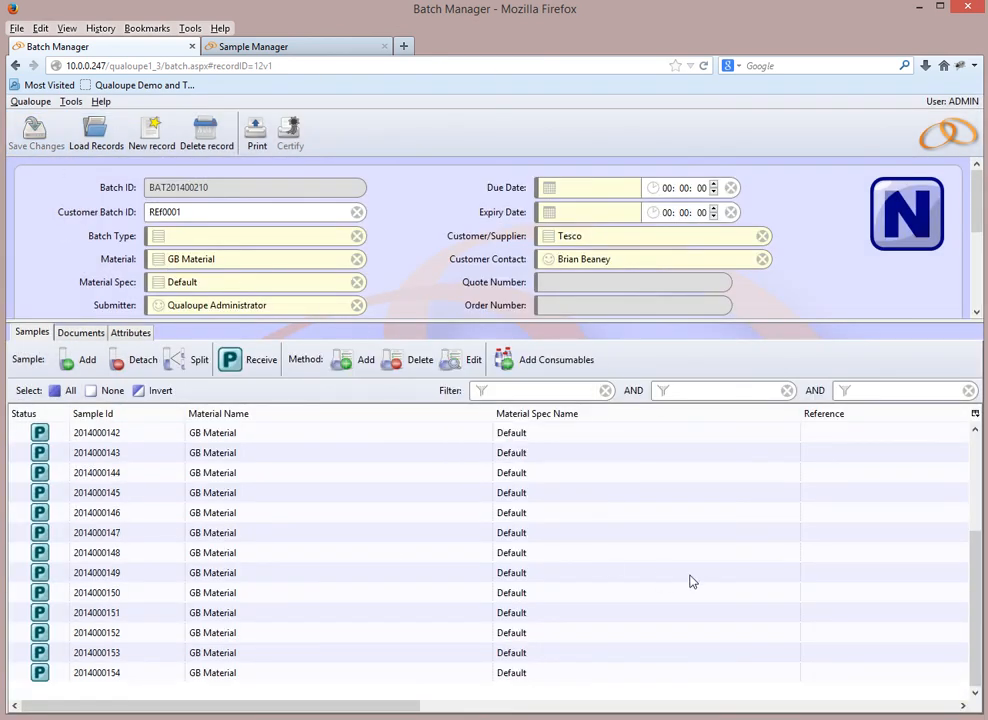
Step: Start adding new samples from a list of references and enter REF001, REF002, REF003, REF004 and REF005 on separate lines
scroll(666, 567, "up", 3)
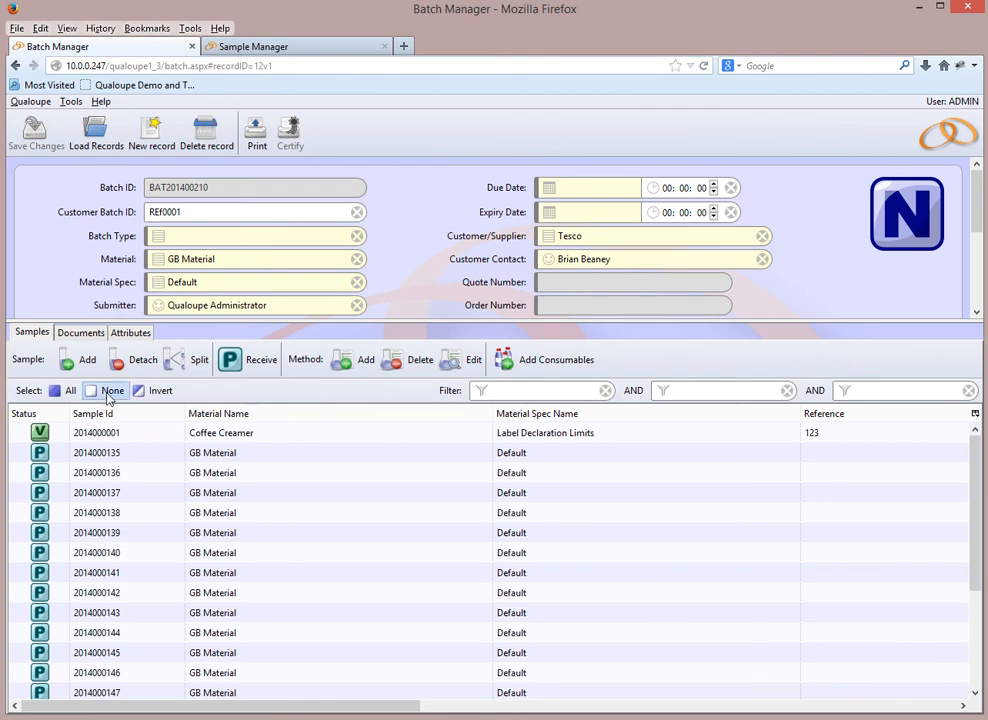
left_click(343, 366)
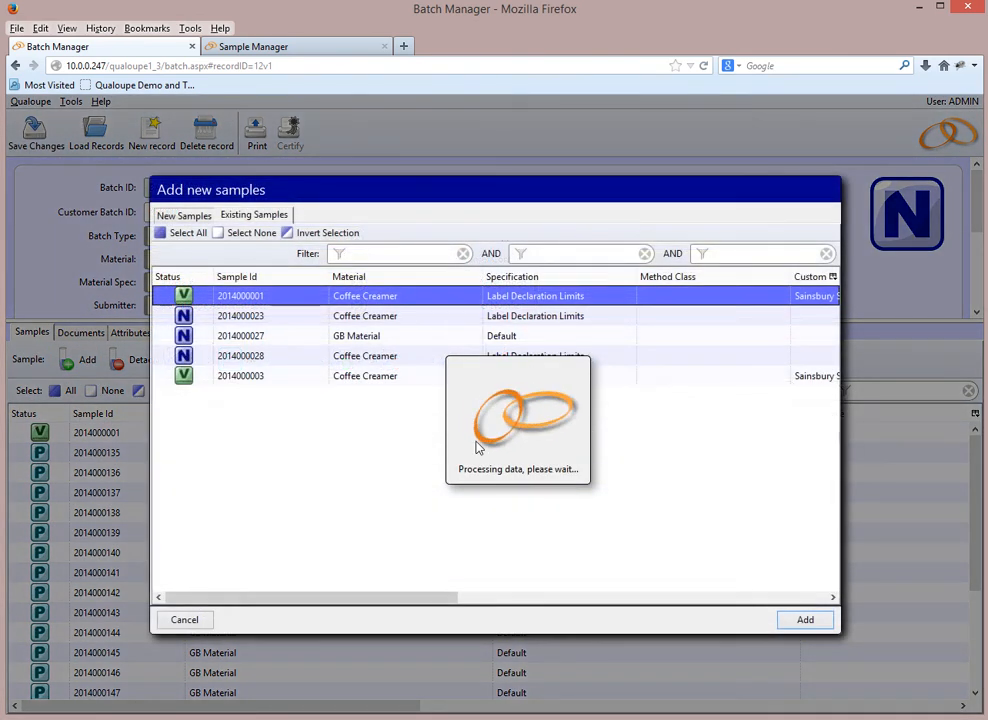
left_click(200, 216)
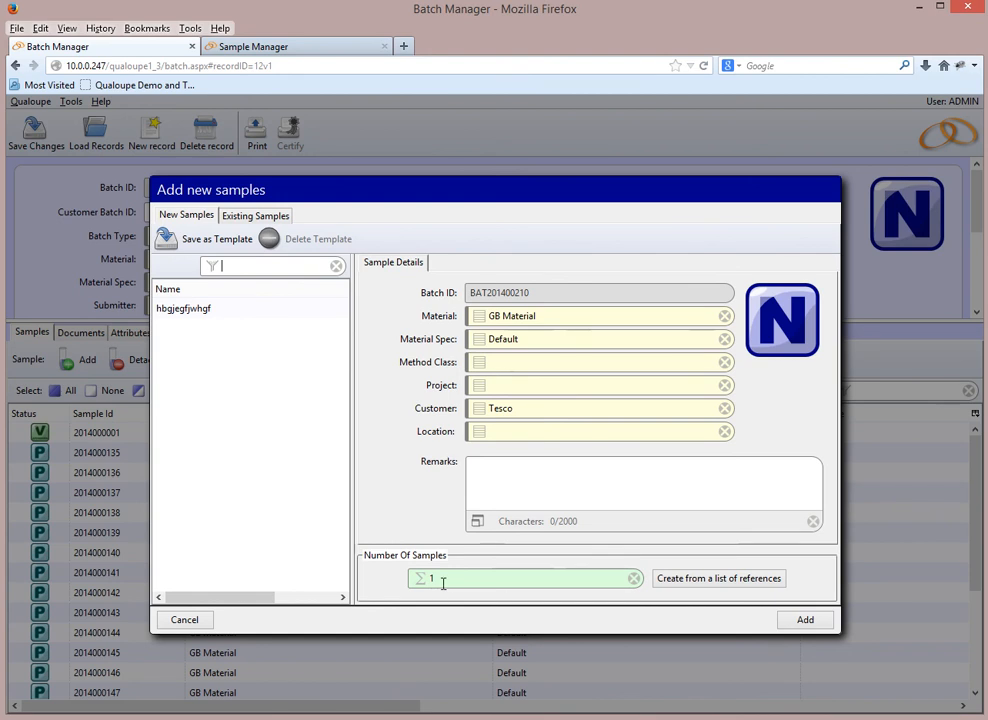
left_click(713, 580)
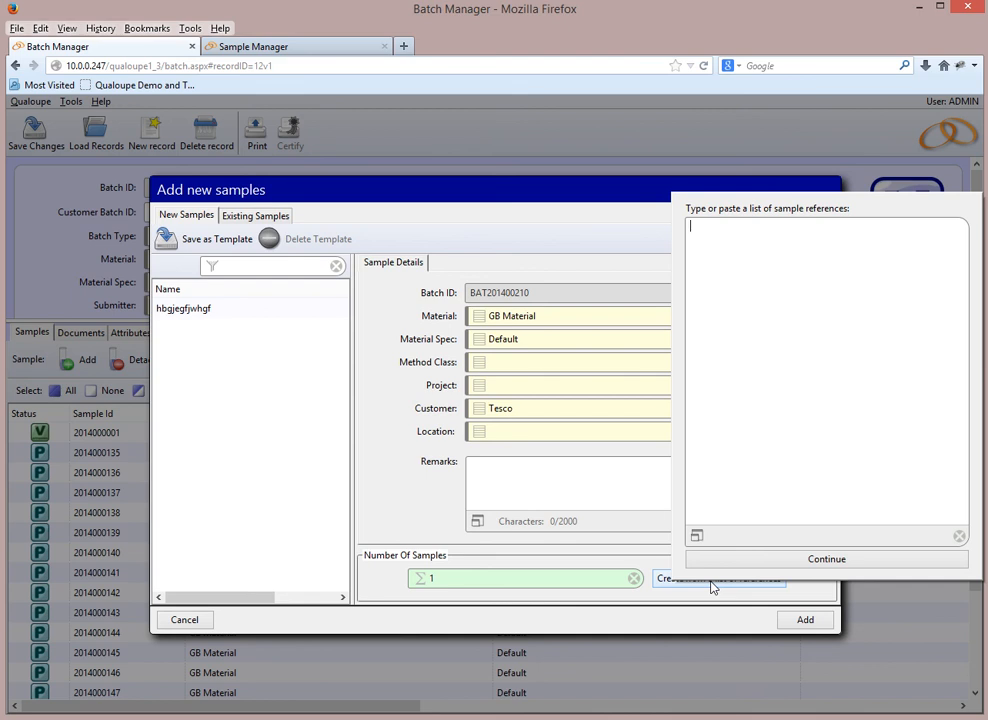
type("REF001")
key("Return")
type("REF002")
key("Return")
type("REF003")
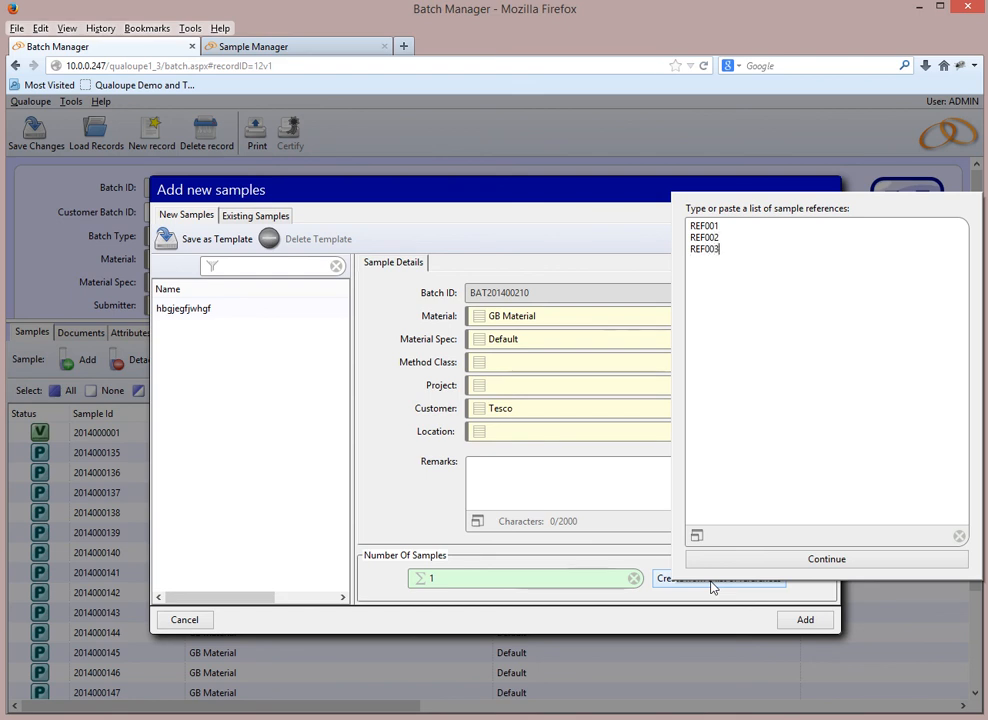
key("Return")
type("REF004 REF005")
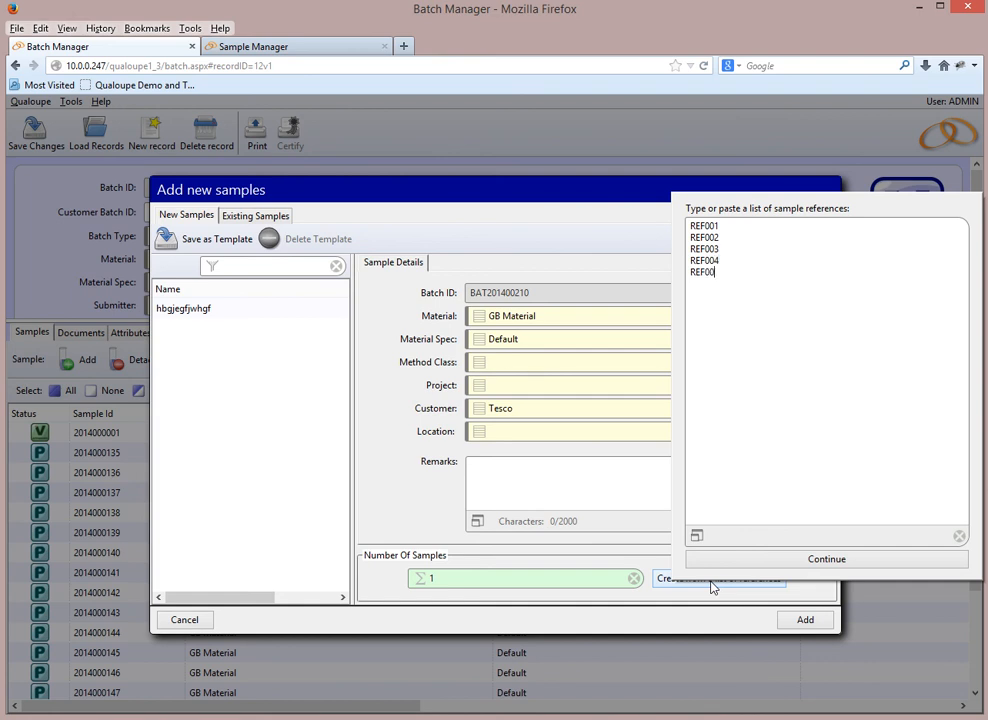
Step: Complete the reference list with XYZ1 and XYZ2, and add the listed samples to the saved batch
key("Return")
type("XYZ1")
key("BackSpace")
key("BackSpace")
type("1")
key("Return")
type("XYZ2")
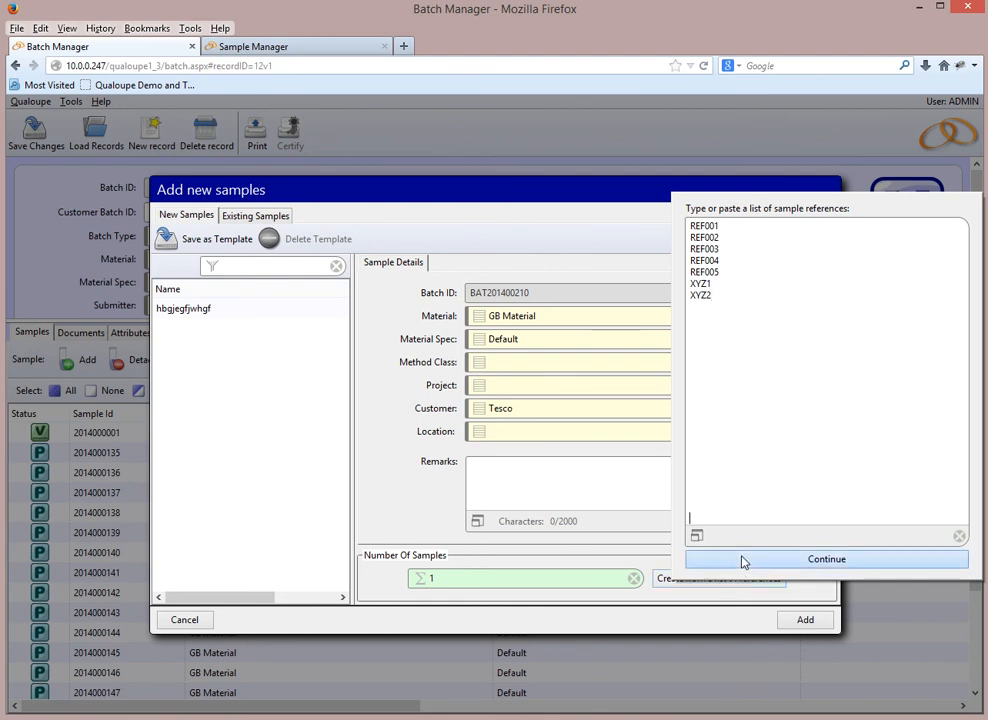
left_click(743, 560)
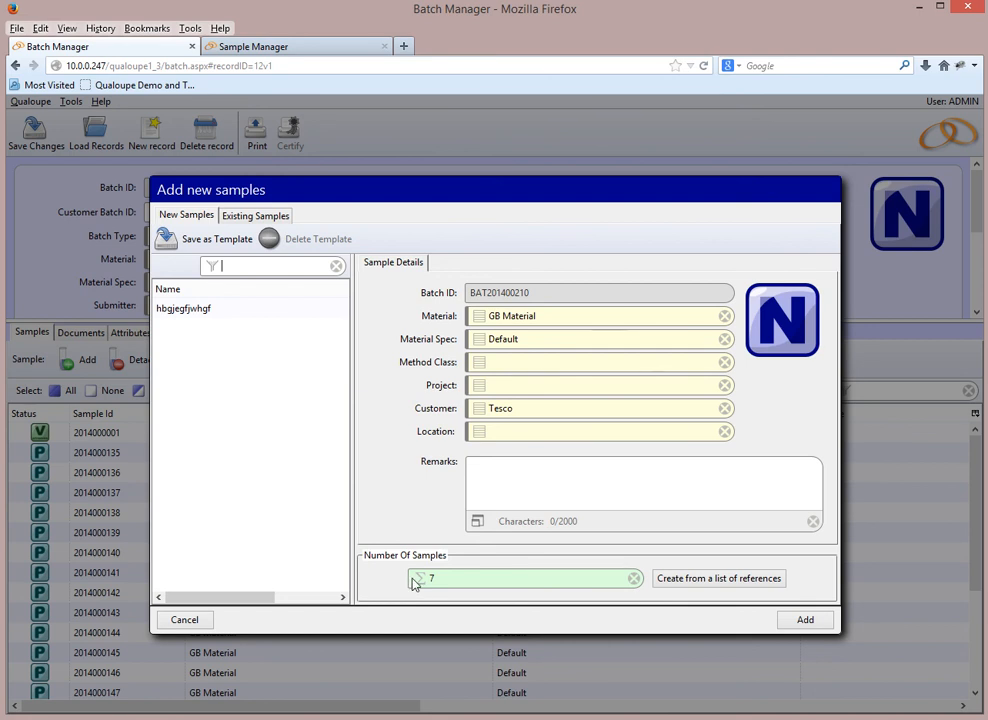
left_click(805, 620)
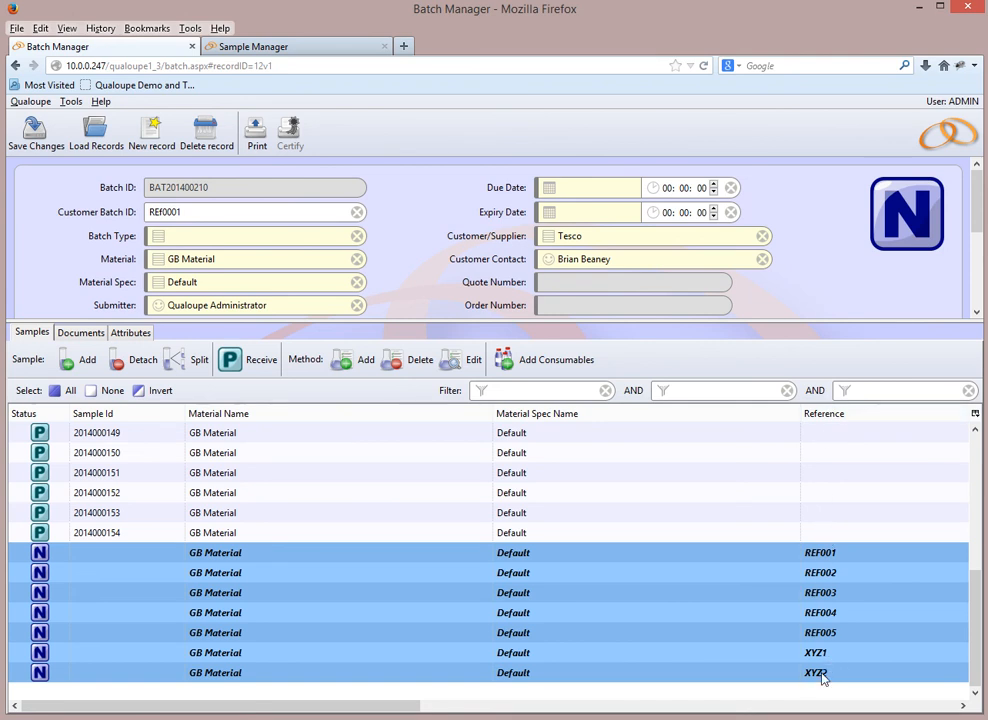
left_click(40, 140)
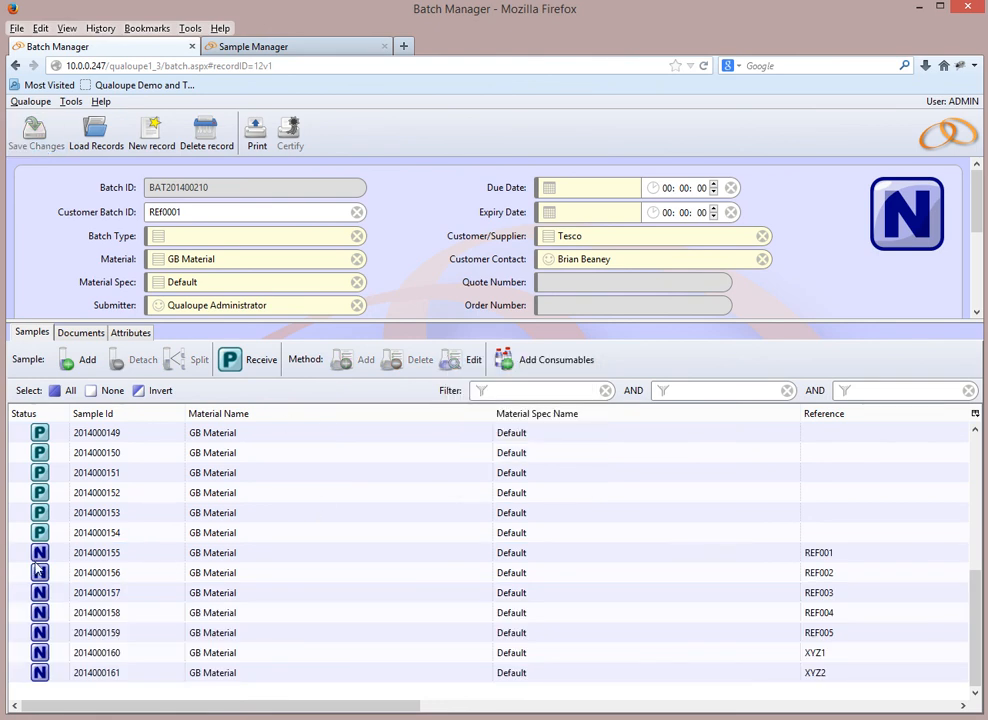
left_click(75, 552)
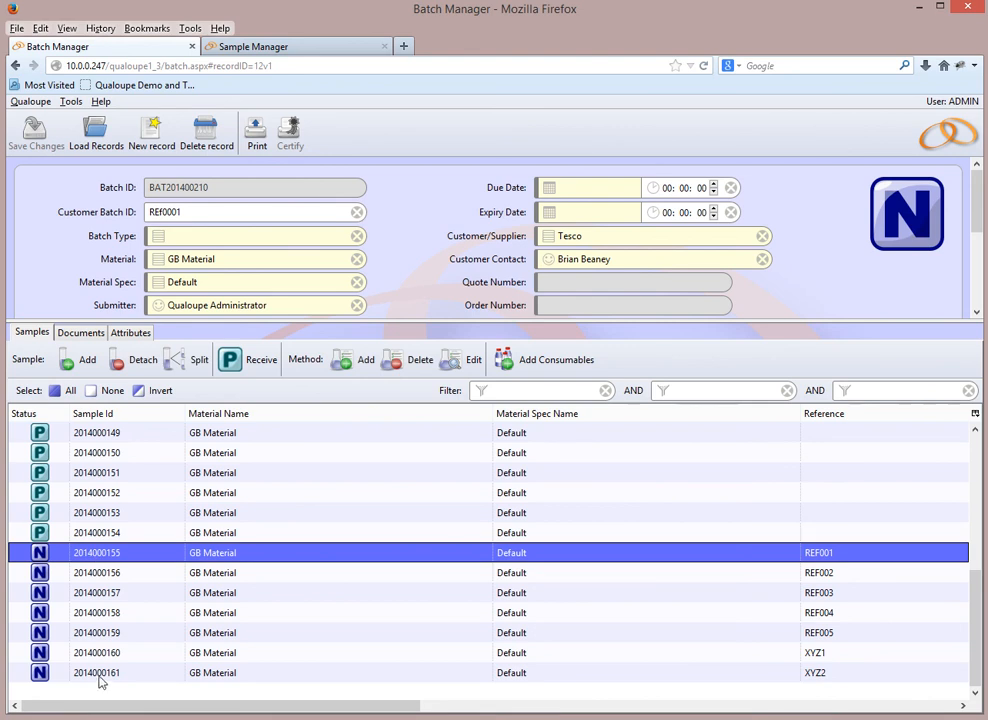
left_click(100, 678, "shift")
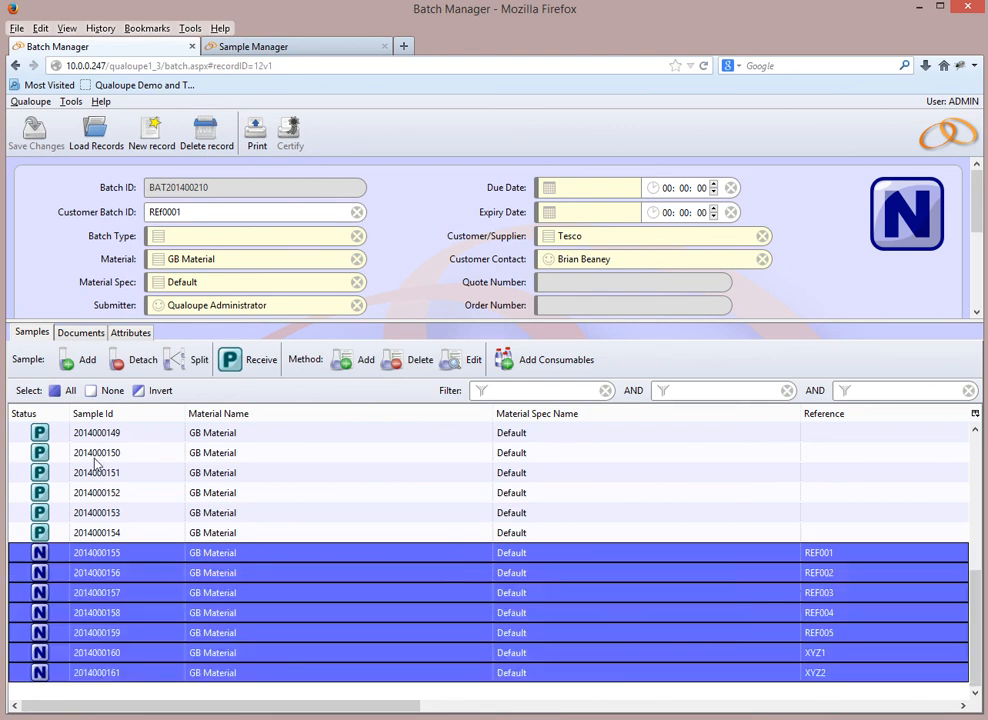
left_click(258, 360)
left_click(34, 132)
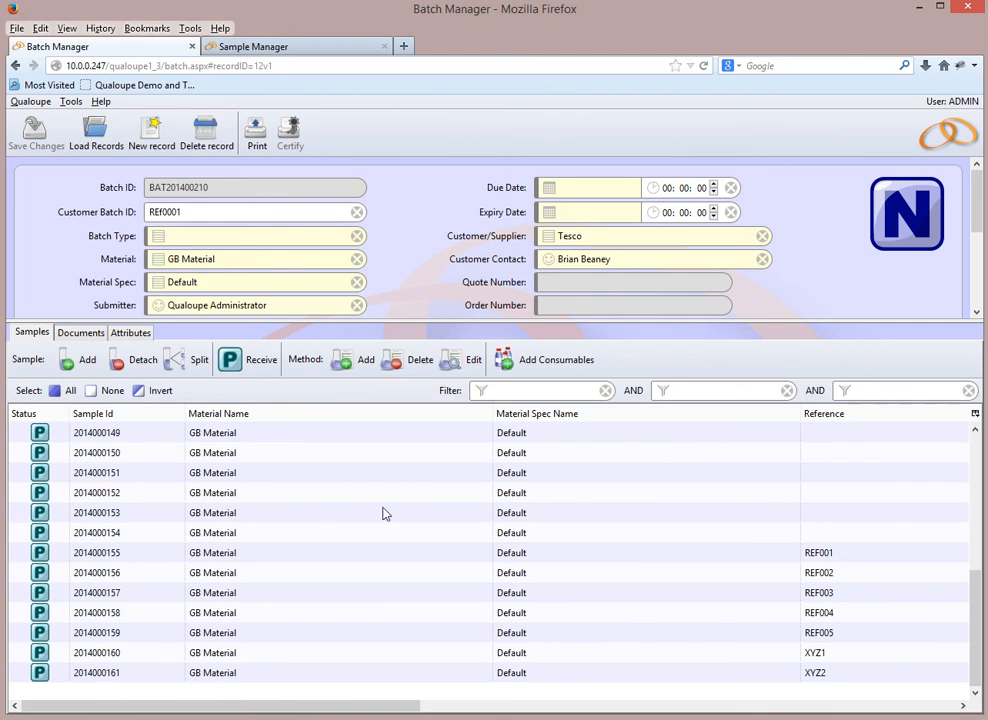
scroll(300, 589, "up", 5)
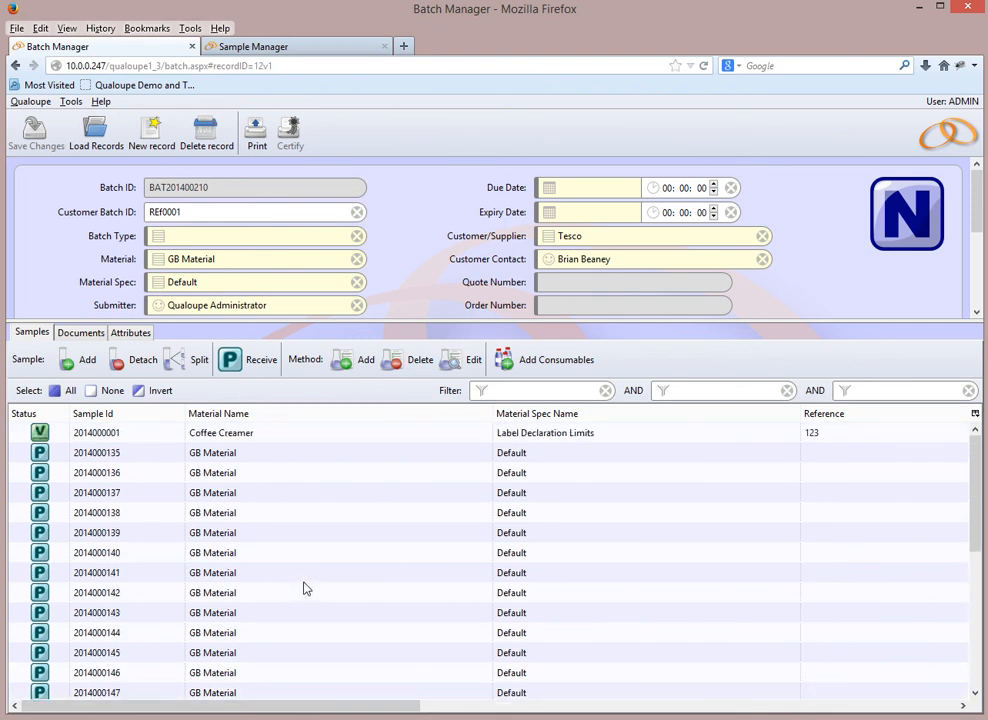
scroll(359, 535, "down", 5)
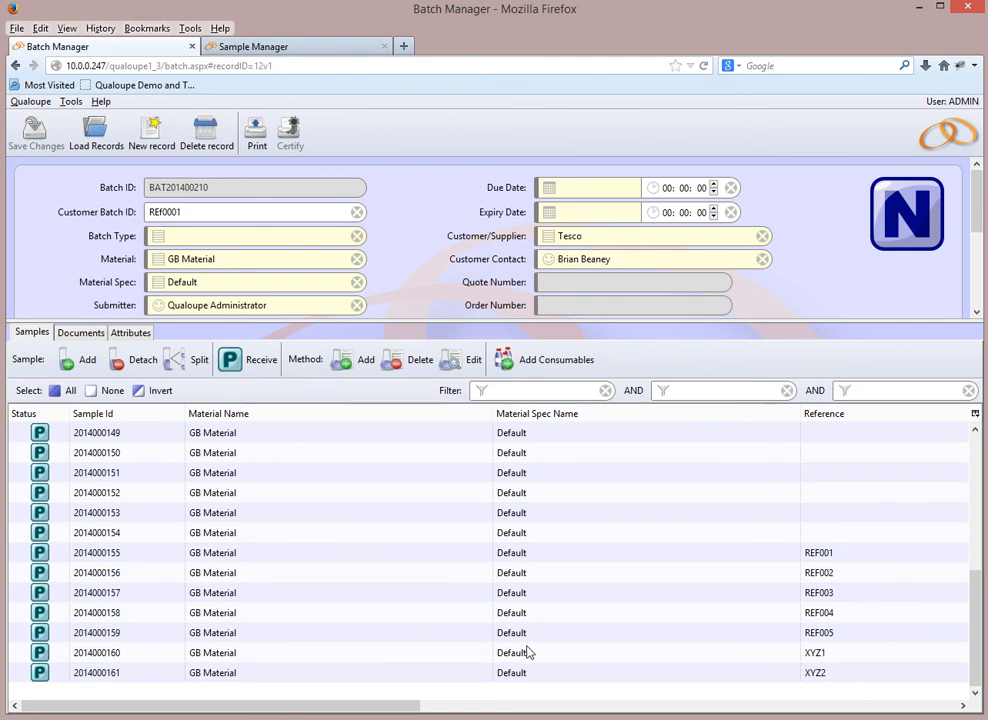
left_click(98, 512)
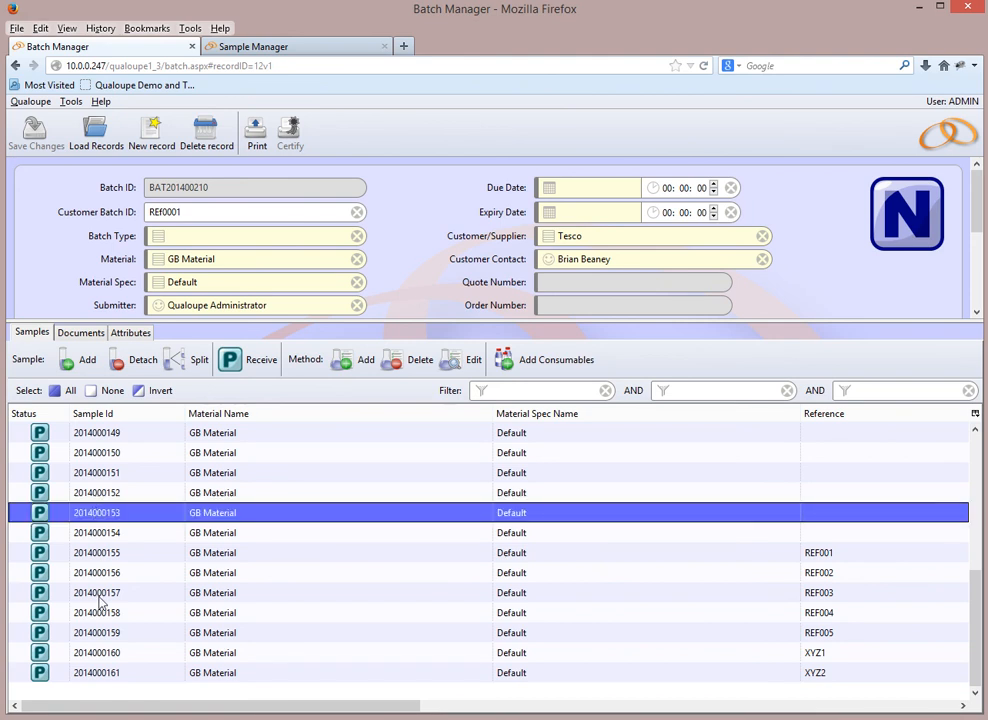